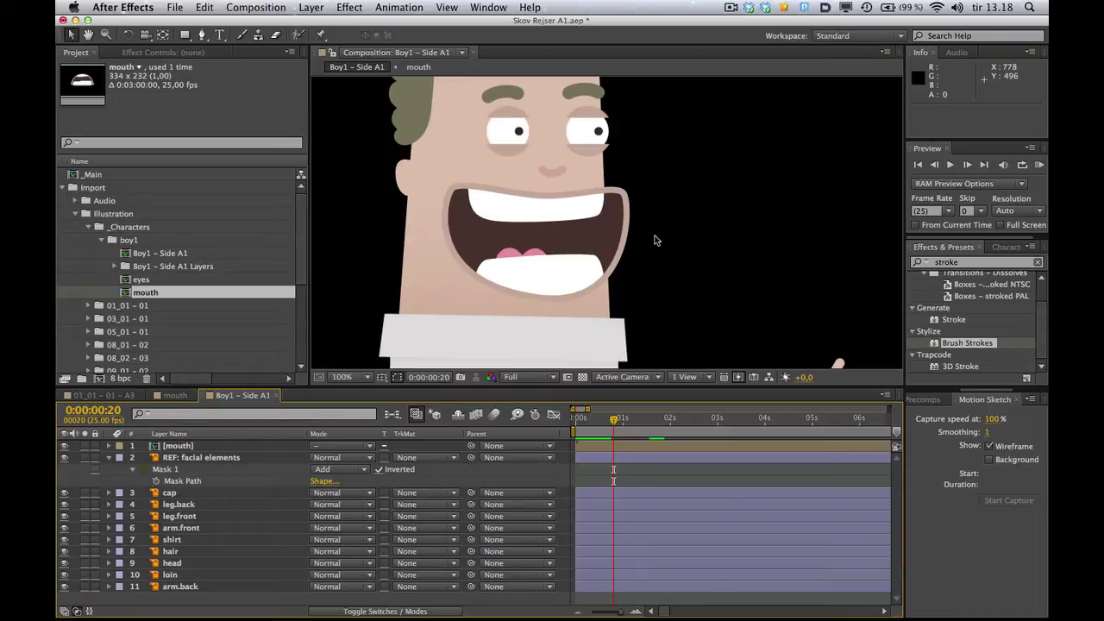
# Inspect the existing mouth up close, then hide the [mouth] precomp layer in the Boy1 - Side A1 composition and deselect it.
pyautogui.press('.')
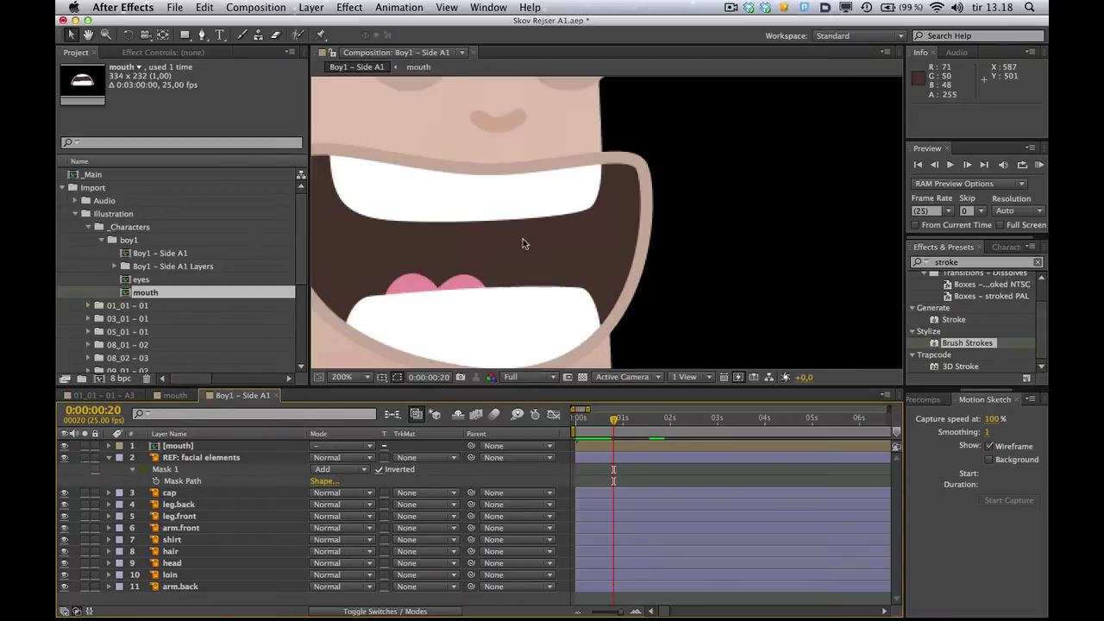
pyautogui.moveTo(523, 249); pyautogui.dragTo(560, 234)
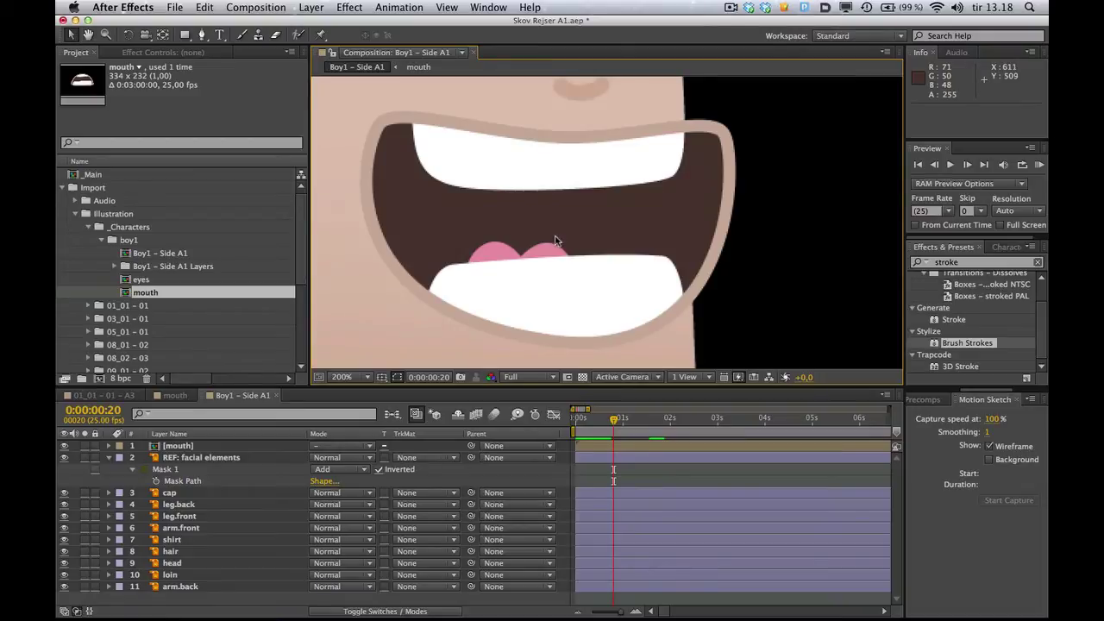
pyautogui.press(',')
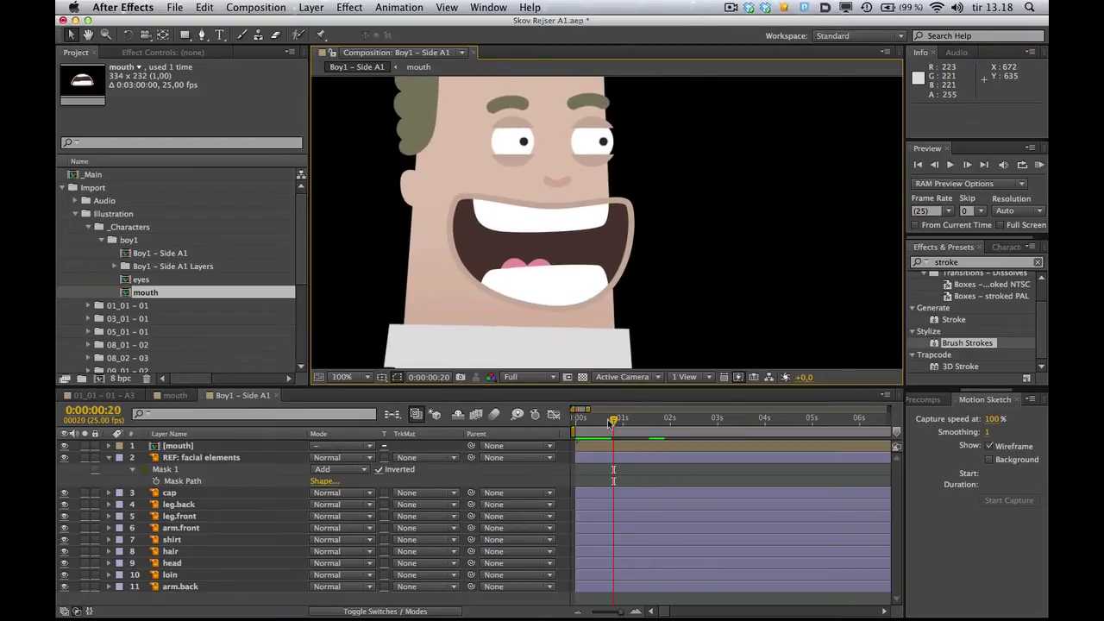
pyautogui.moveTo(613, 420)
pyautogui.mouseDown()
pyautogui.moveTo(589, 423)
pyautogui.moveTo(633, 422)
pyautogui.moveTo(614, 421)
pyautogui.mouseUp()
pyautogui.click(181, 446)
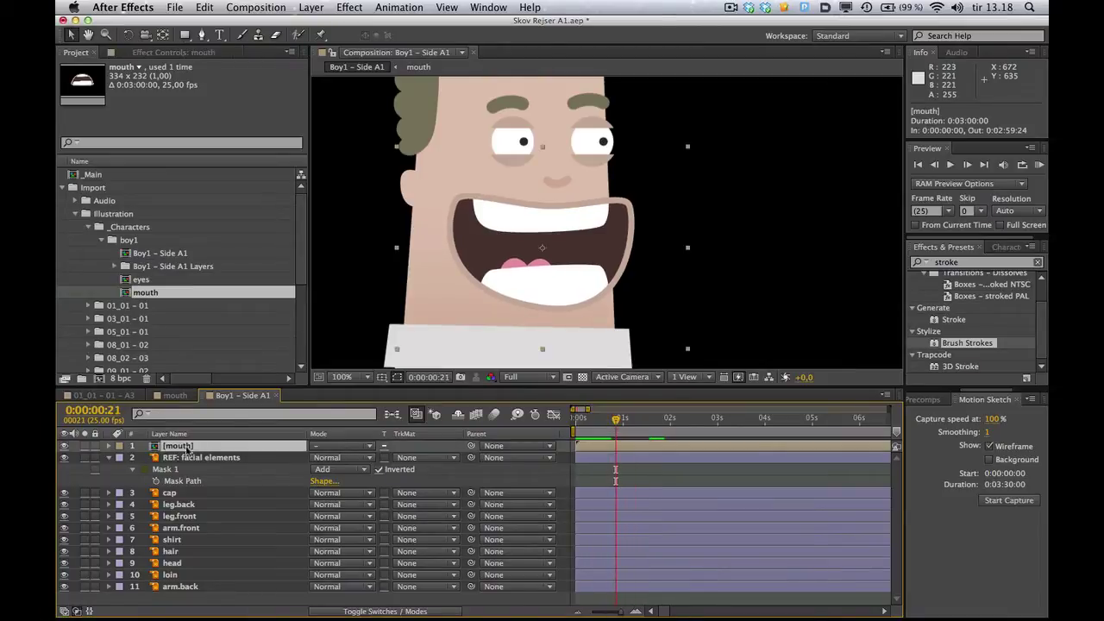
pyautogui.click(64, 446)
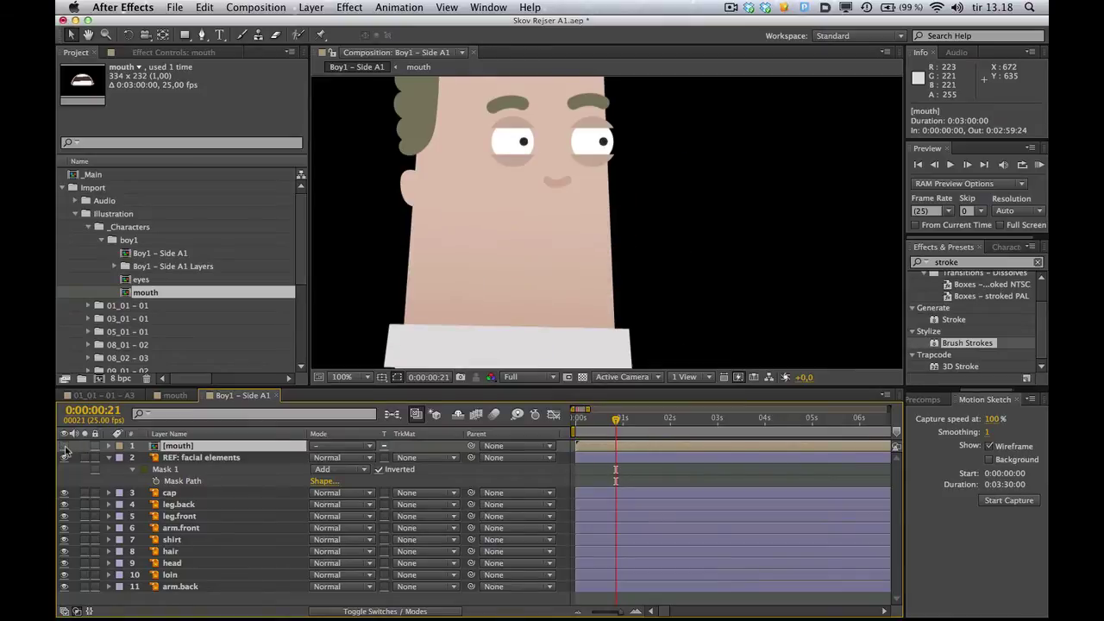
pyautogui.press('super+shift+a')
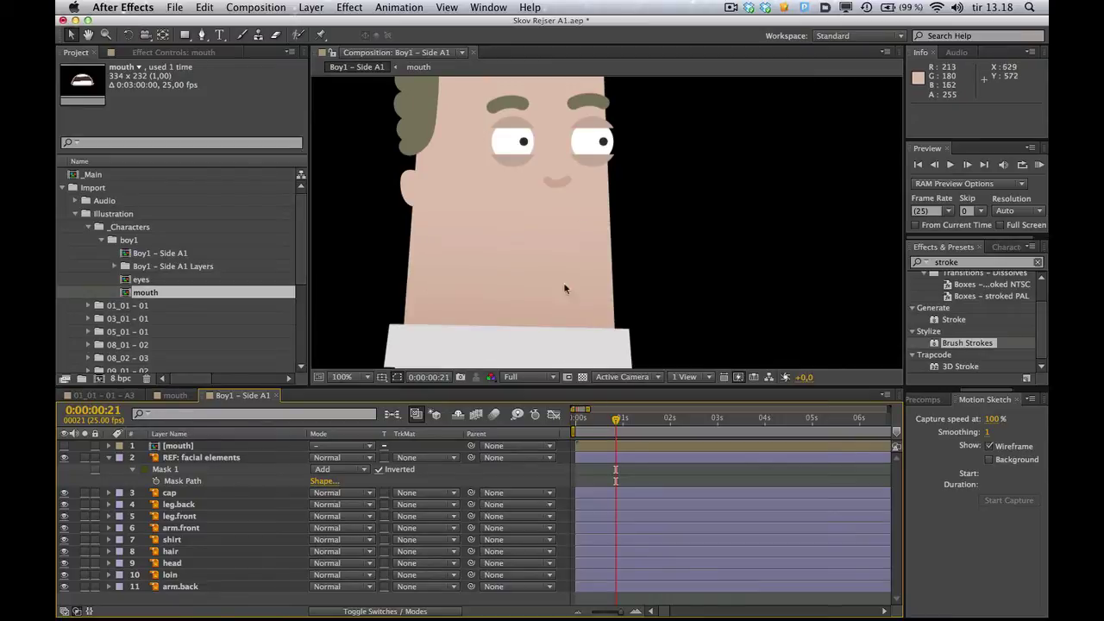
# Activate the Pen tool and set its shape fill to a very dark brown.
pyautogui.click(204, 36)
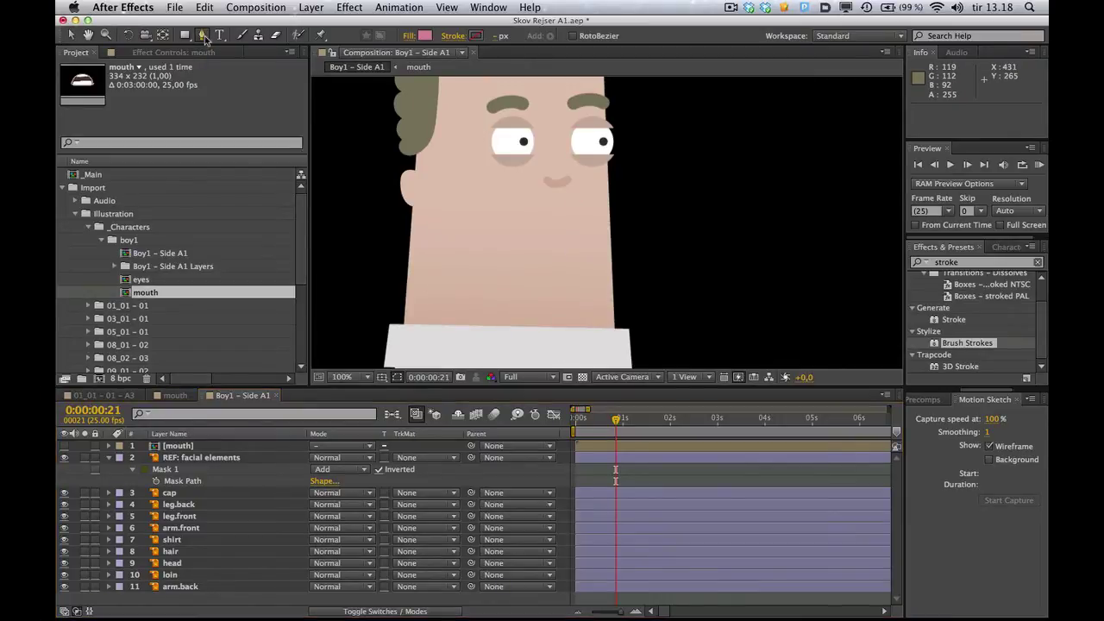
pyautogui.click(425, 37)
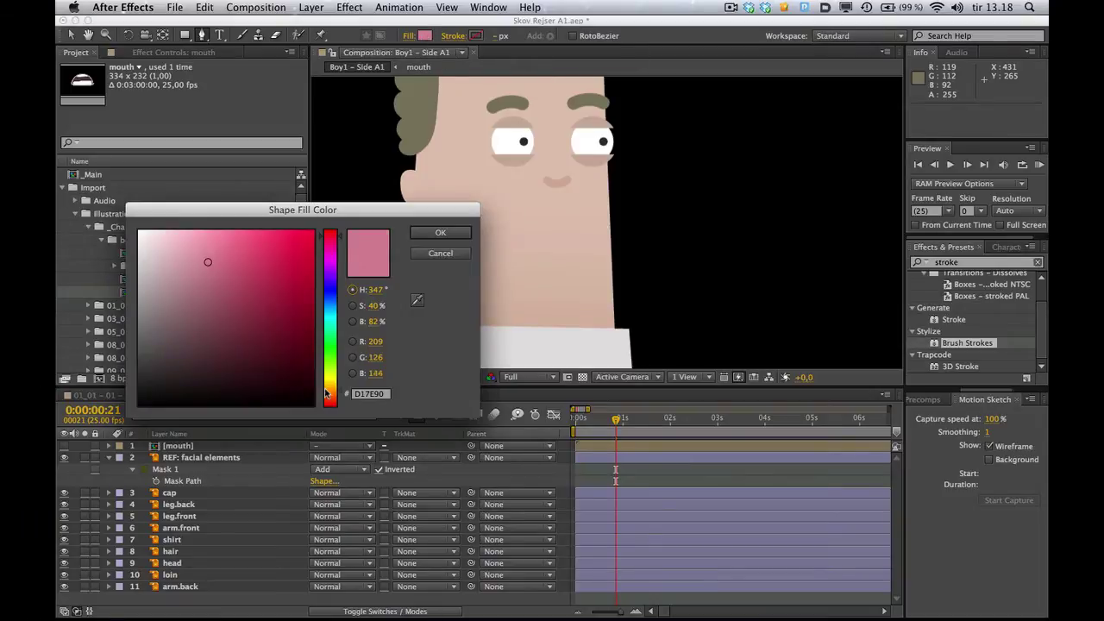
pyautogui.moveTo(328, 394); pyautogui.dragTo(332, 403)
pyautogui.moveTo(221, 339); pyautogui.dragTo(197, 374)
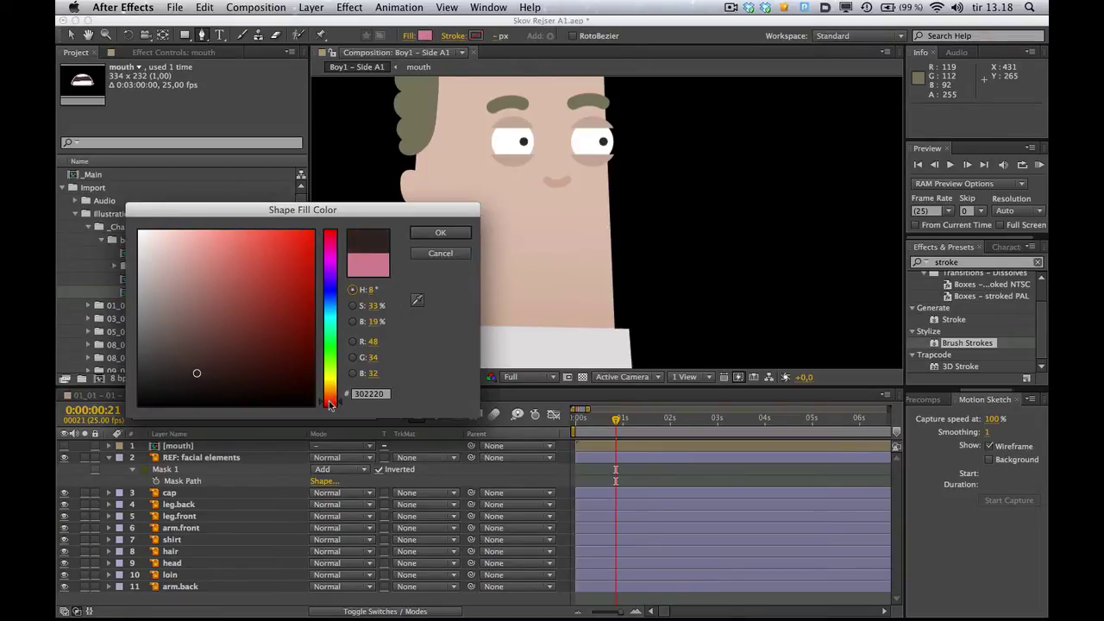
pyautogui.moveTo(335, 404); pyautogui.dragTo(335, 397)
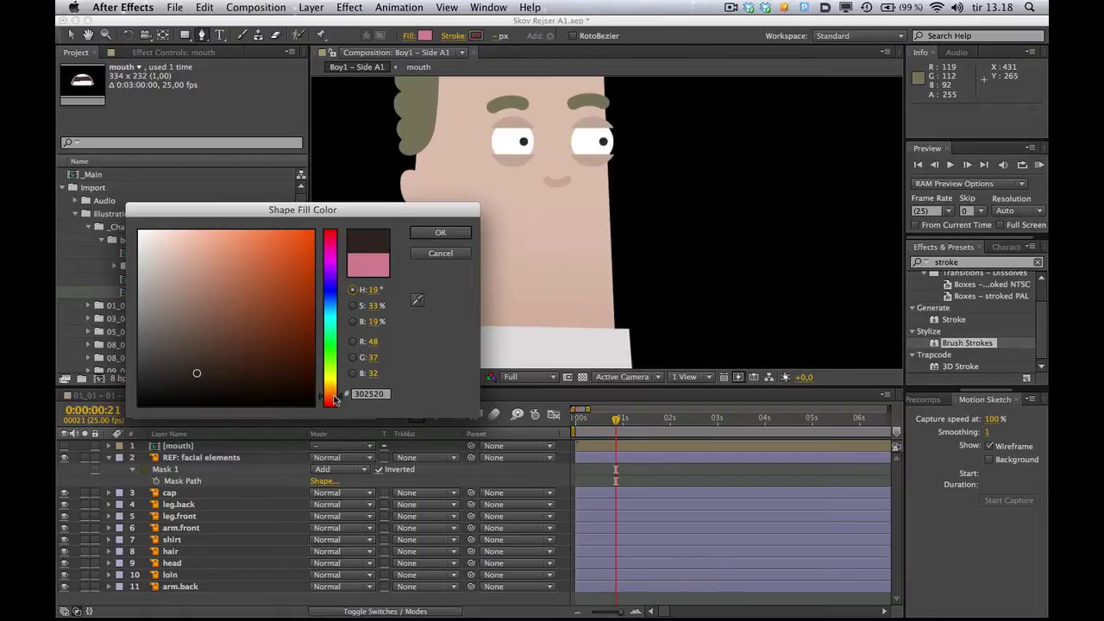
pyautogui.click(186, 380)
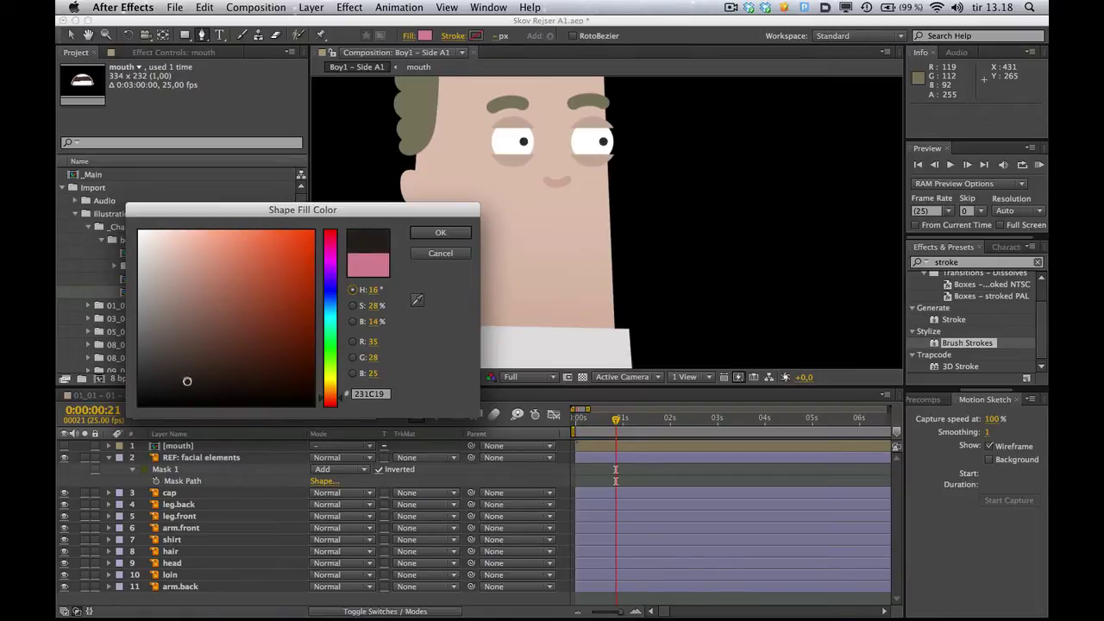
pyautogui.moveTo(187, 380)
pyautogui.mouseDown()
pyautogui.moveTo(212, 380)
pyautogui.moveTo(187, 378)
pyautogui.mouseUp()
pyautogui.click(426, 231)
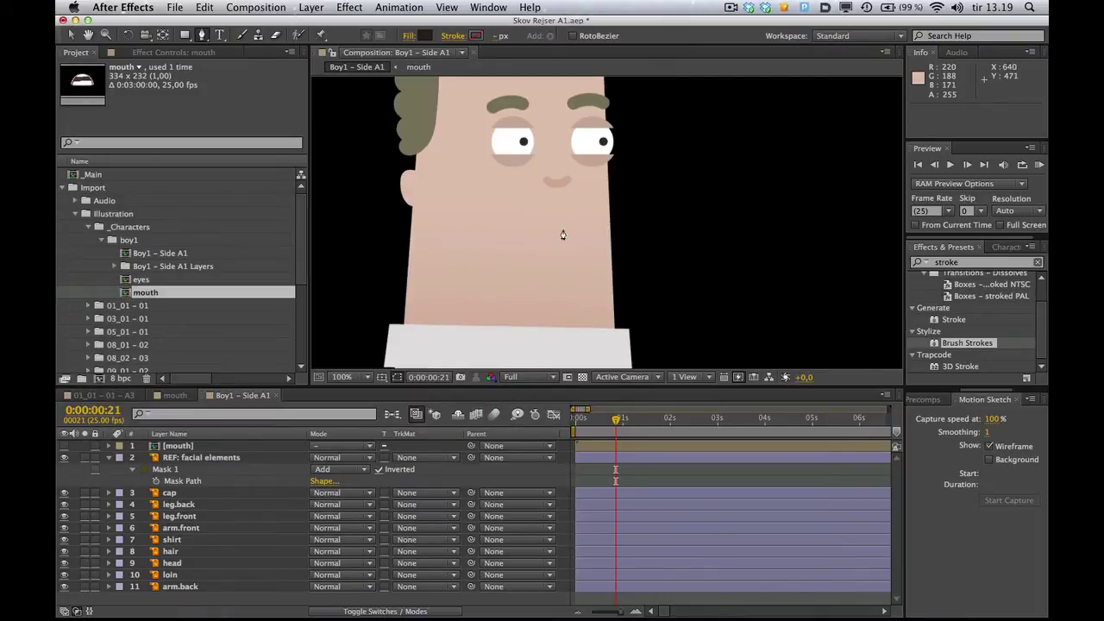
# Draw a closed, curved four-point mouth shape below the nose, extending slightly past the front edge of the face.
pyautogui.moveTo(562, 230); pyautogui.dragTo(474, 290)
pyautogui.moveTo(565, 290); pyautogui.dragTo(587, 293)
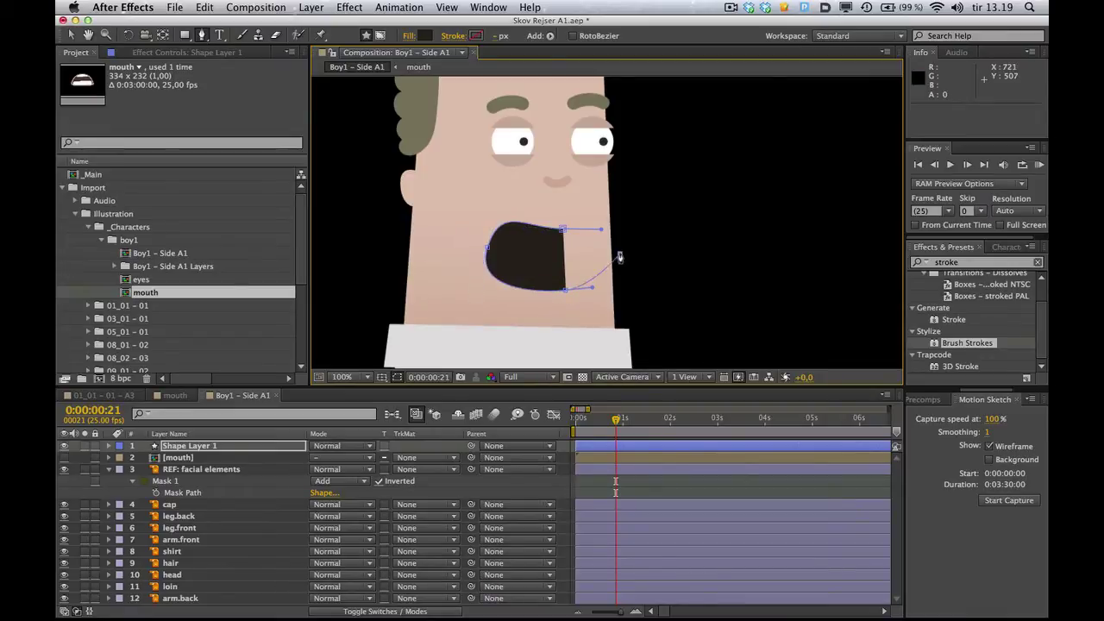
pyautogui.moveTo(619, 253); pyautogui.dragTo(616, 236)
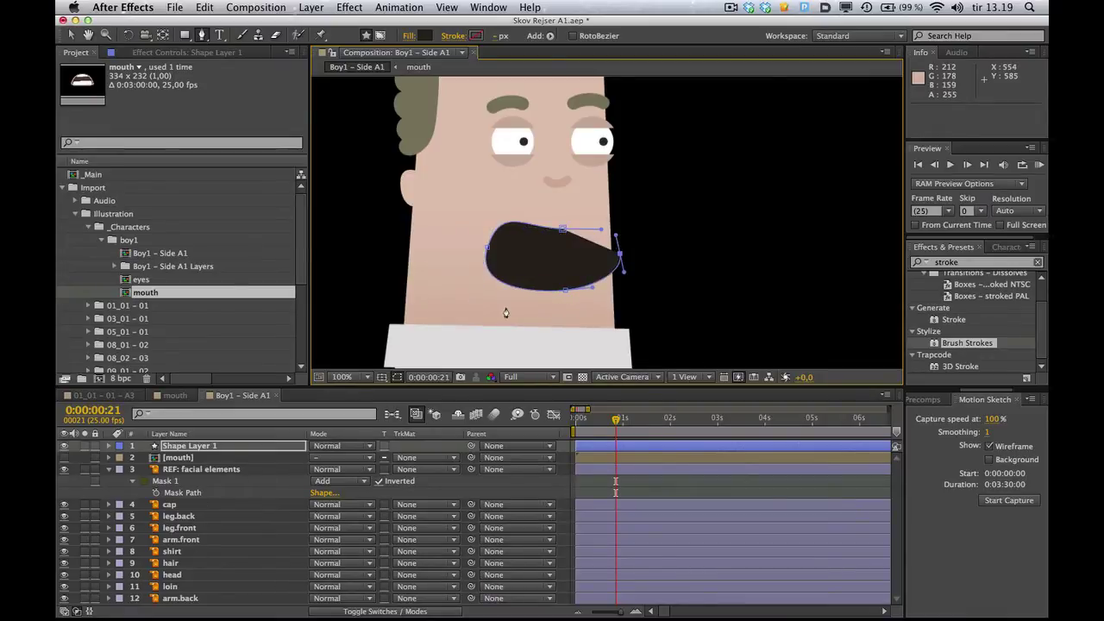
pyautogui.moveTo(562, 230); pyautogui.dragTo(519, 233)
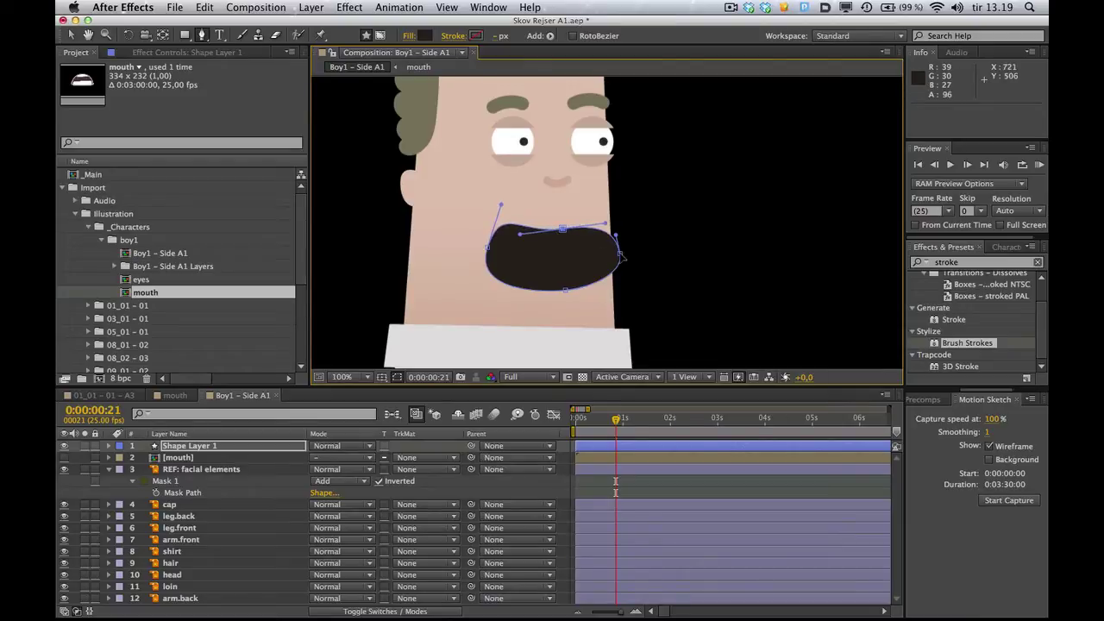
# Refine the mouth's points and curve handles into a smiling shape with a slightly dipped upper edge, then deselect it.
pyautogui.moveTo(619, 253); pyautogui.dragTo(619, 245)
pyautogui.moveTo(490, 249); pyautogui.dragTo(498, 211)
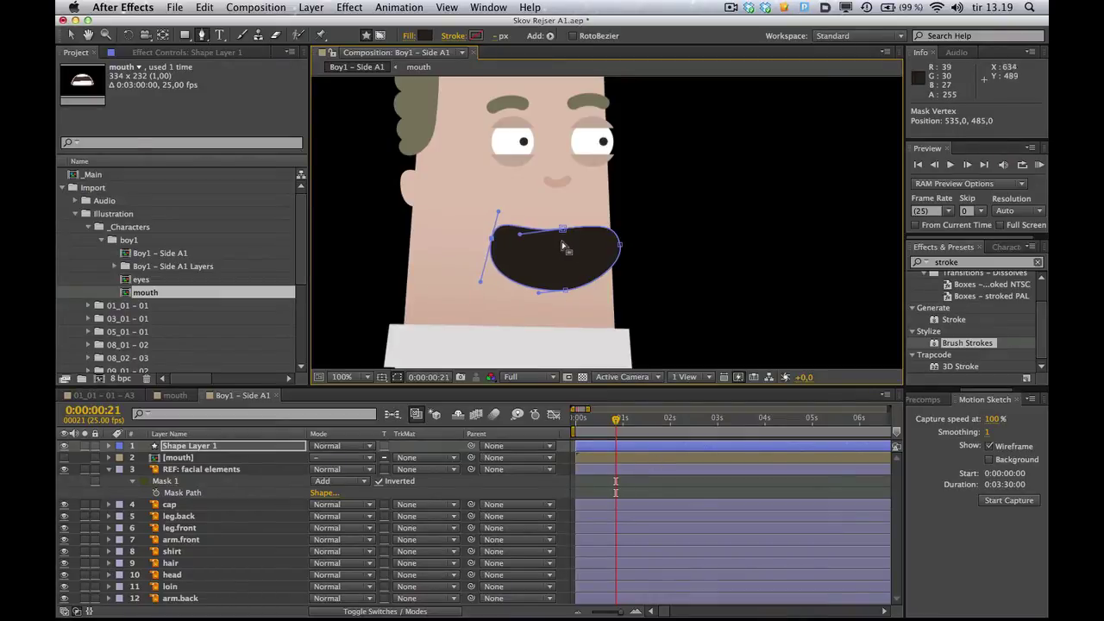
pyautogui.moveTo(562, 230); pyautogui.dragTo(614, 216)
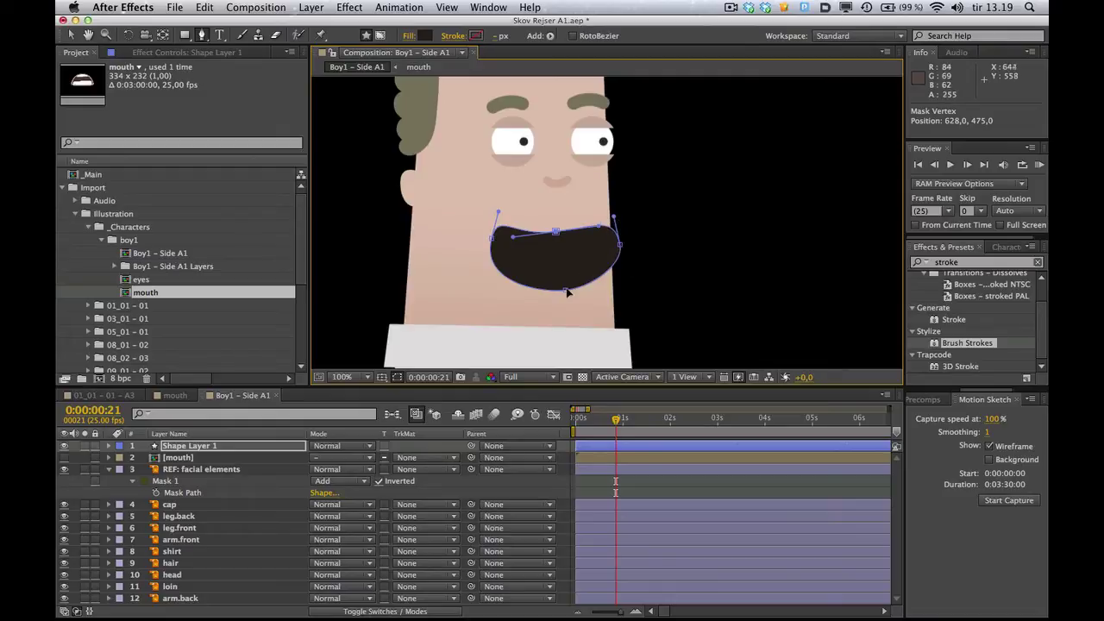
pyautogui.moveTo(566, 290); pyautogui.dragTo(567, 287)
pyautogui.moveTo(481, 282); pyautogui.dragTo(481, 283)
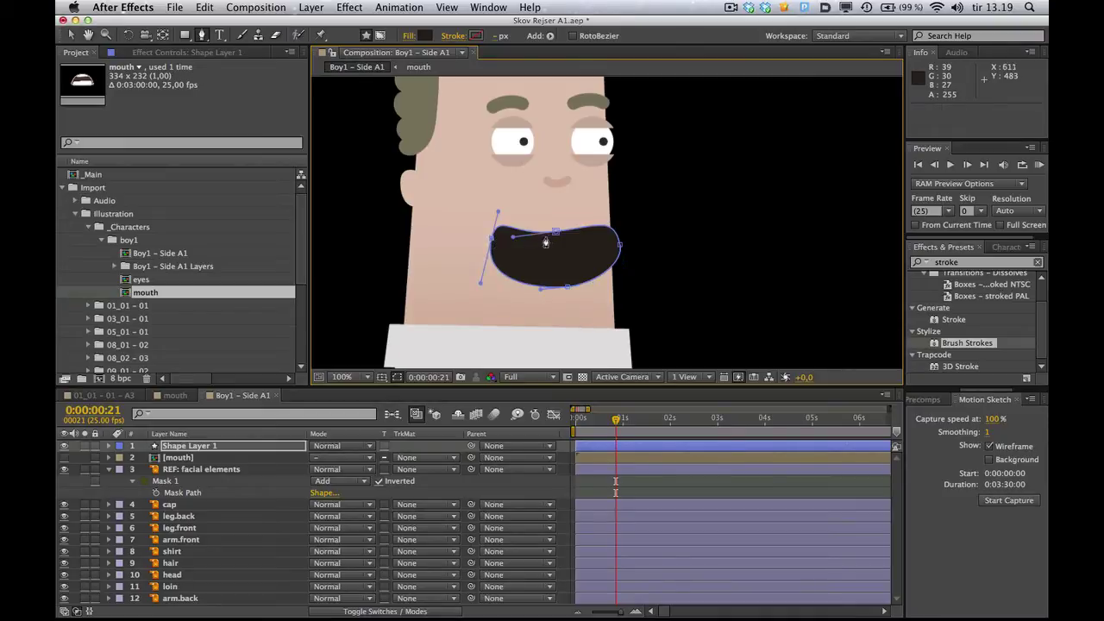
pyautogui.moveTo(557, 233); pyautogui.dragTo(594, 236)
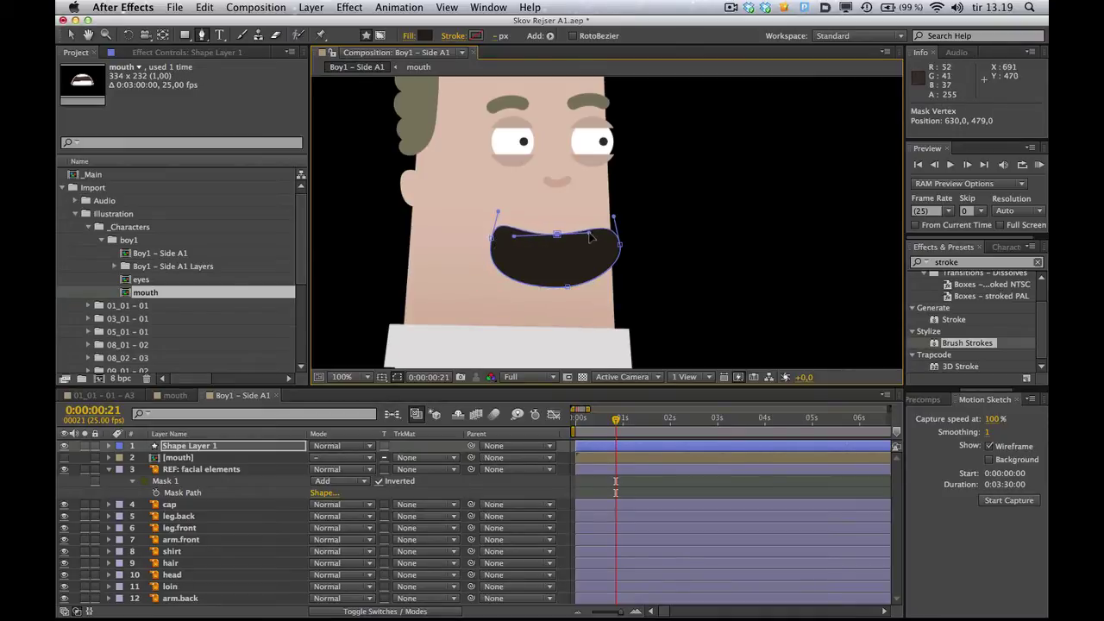
pyautogui.moveTo(499, 211); pyautogui.dragTo(503, 226)
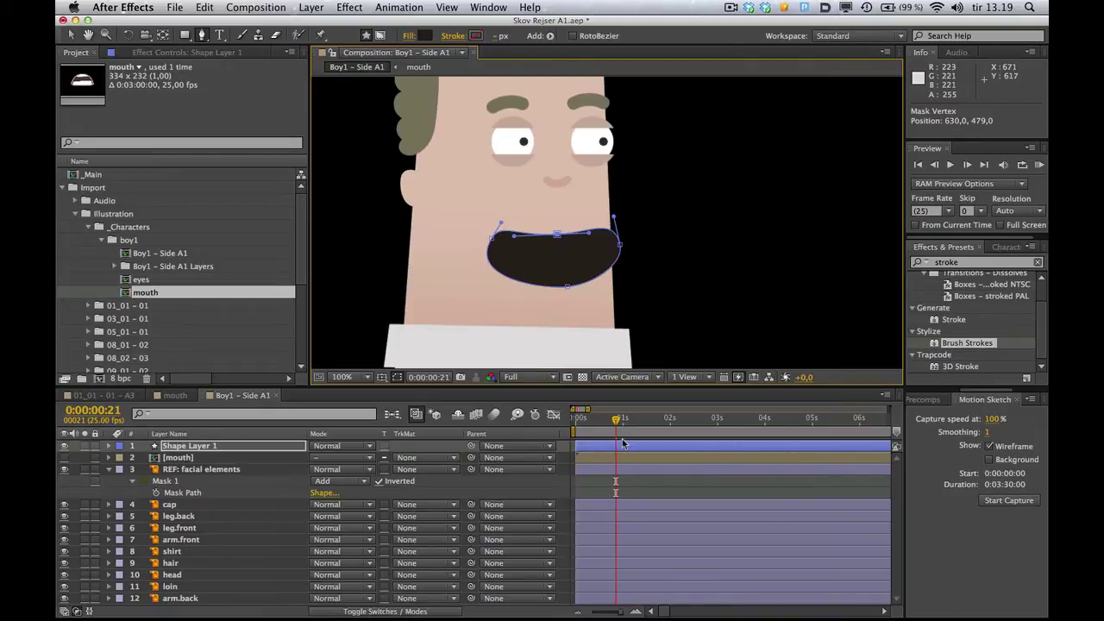
pyautogui.press('shift+super+a')
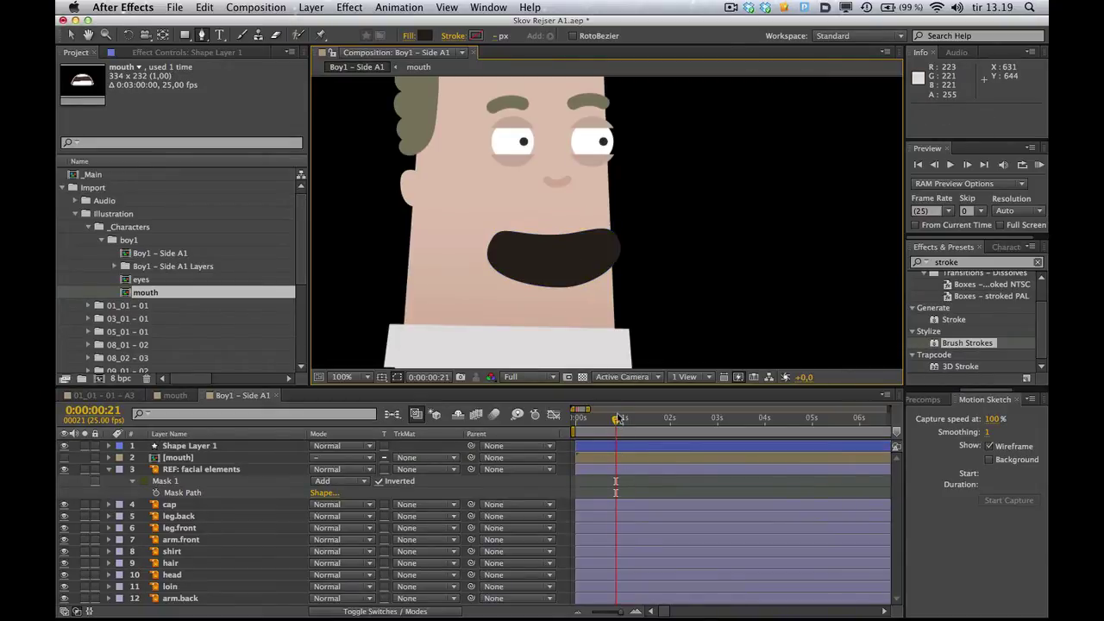
# Rename the new shape layer as mouth.
pyautogui.click(212, 447)
pyautogui.press('Return')
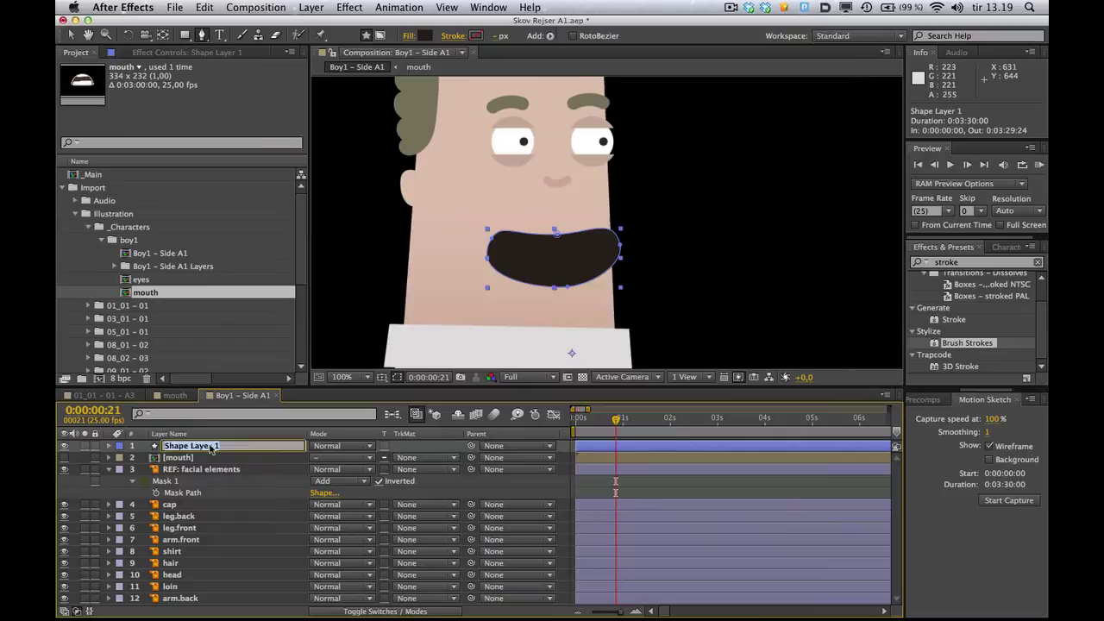
pyautogui.write('mouth')
pyautogui.press('Return')
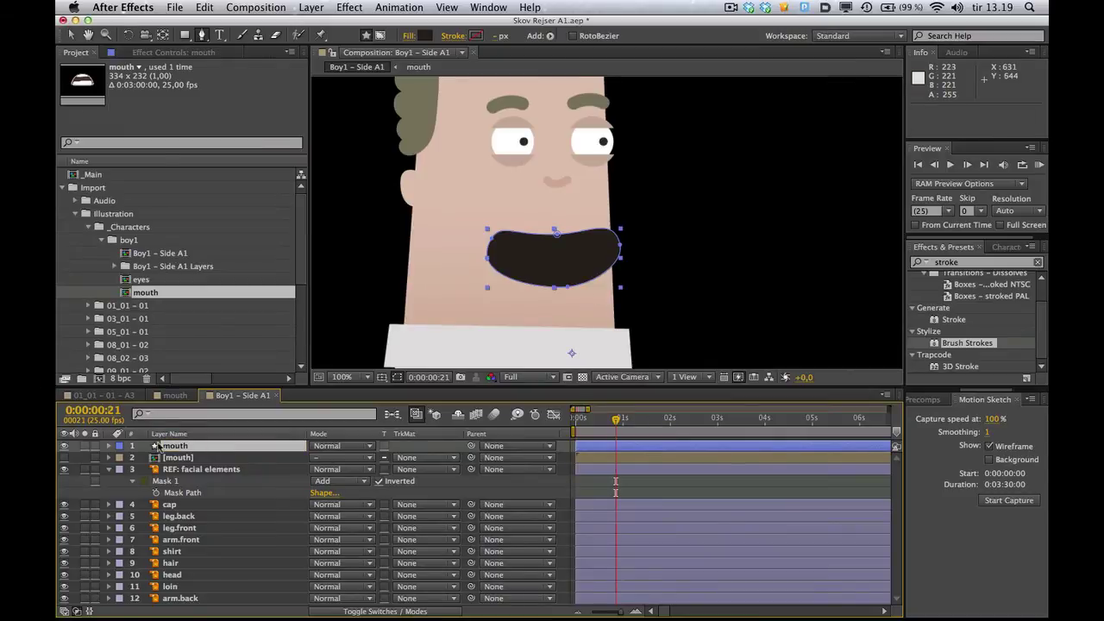
# Set a keyframe for the Path property of the mouth layer's Shape 1 at 0:00:00:00.
pyautogui.press('Home')
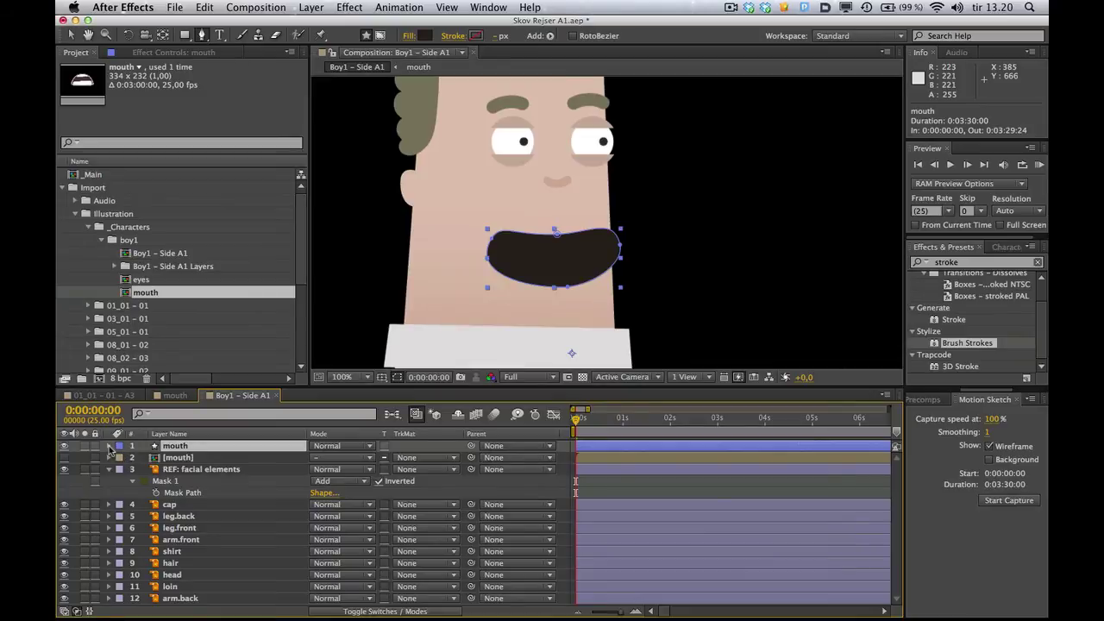
pyautogui.click(108, 446)
pyautogui.click(121, 458)
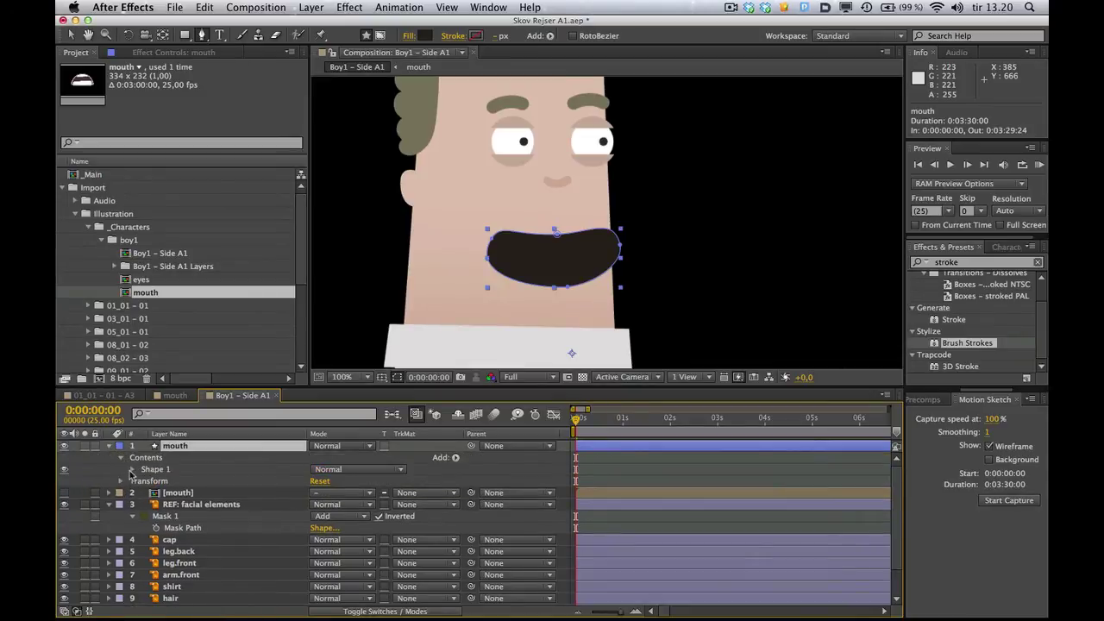
pyautogui.click(132, 469)
pyautogui.click(144, 481)
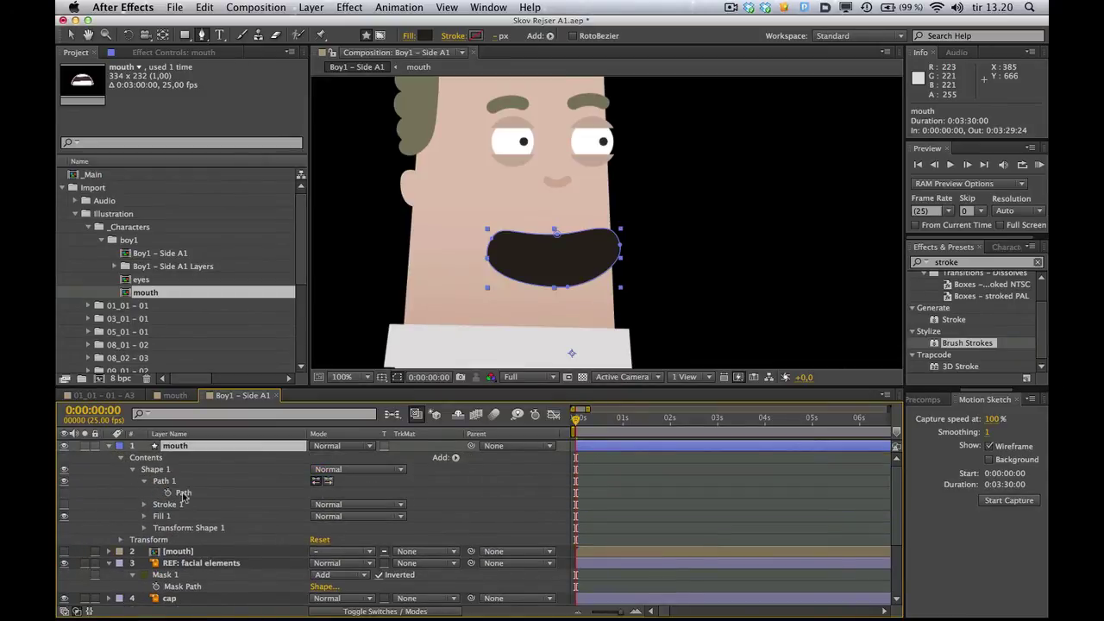
pyautogui.click(168, 493)
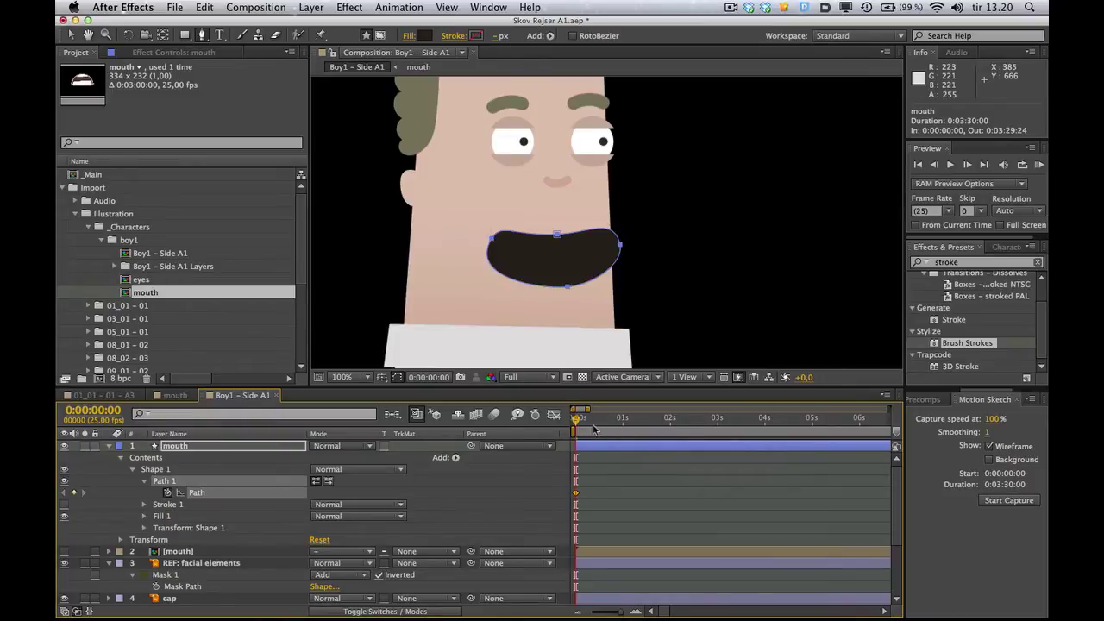
# Keyframe a frowning mouth at 0:00:01:00 by raising the upper and lower middle points and lowering the corners of the path.
pyautogui.moveTo(593, 429); pyautogui.dragTo(624, 424)
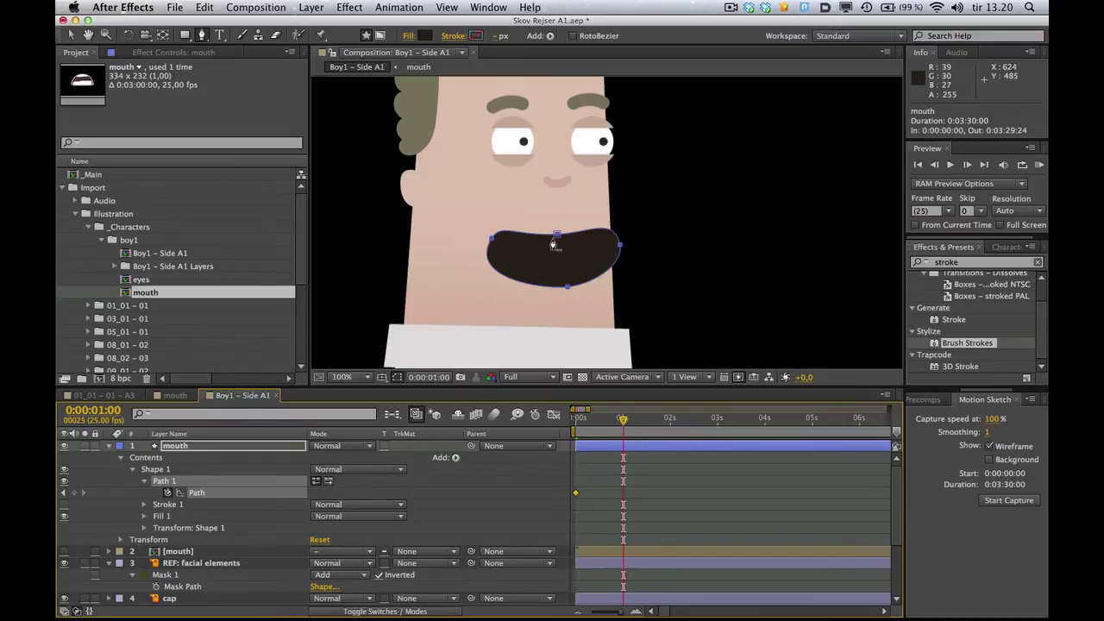
pyautogui.click(553, 244)
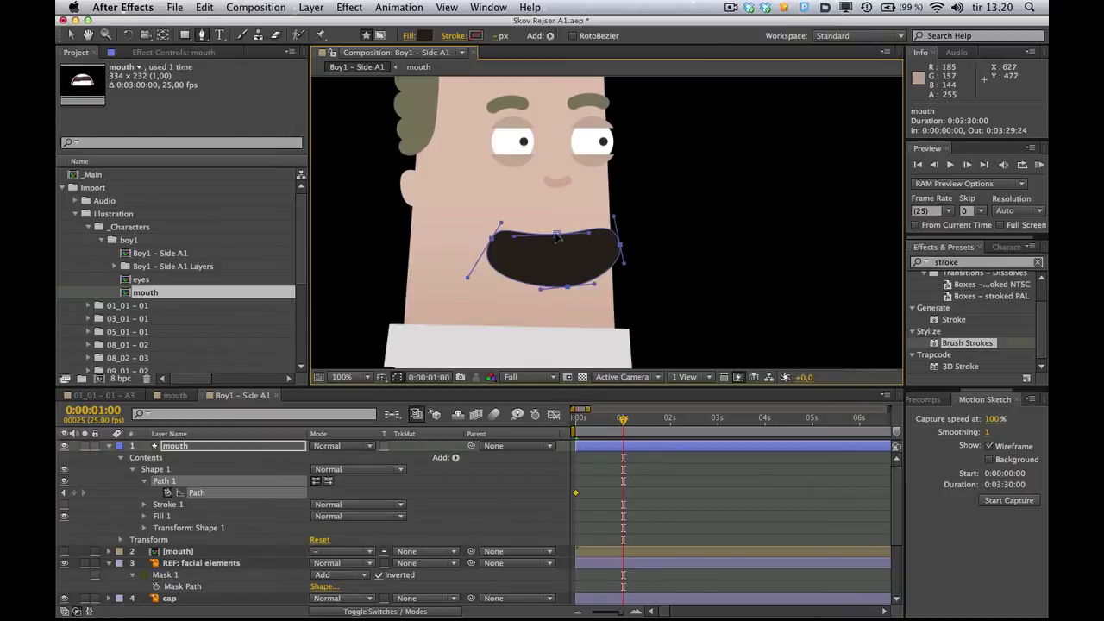
pyautogui.moveTo(557, 237); pyautogui.dragTo(557, 216)
pyautogui.moveTo(569, 285); pyautogui.dragTo(561, 254)
pyautogui.moveTo(468, 278); pyautogui.dragTo(491, 257)
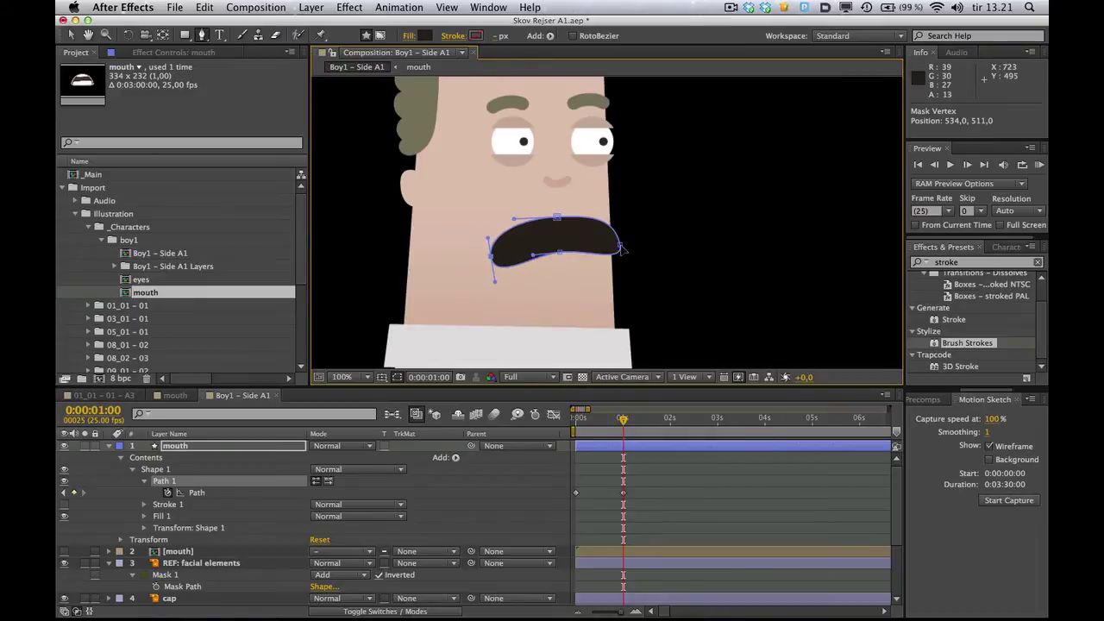
pyautogui.moveTo(622, 247); pyautogui.dragTo(556, 246)
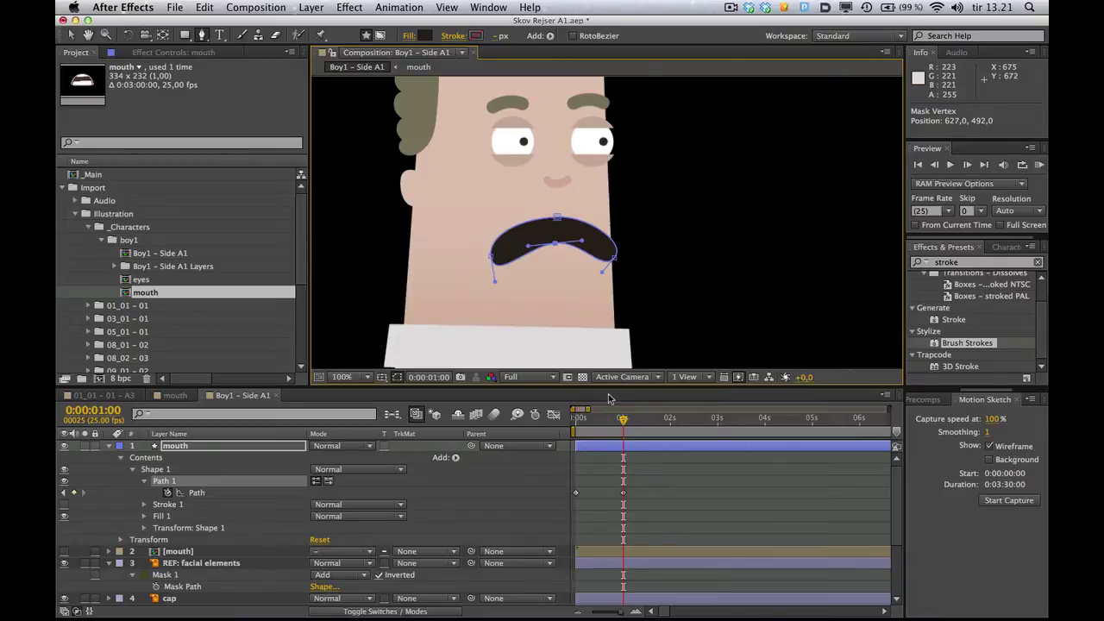
# Scrub through the mouth animation back to 0:00:00:00, then deselect the mouth layer and collapse its properties.
pyautogui.moveTo(622, 421); pyautogui.dragTo(559, 424)
pyautogui.click(596, 463)
pyautogui.press('u')
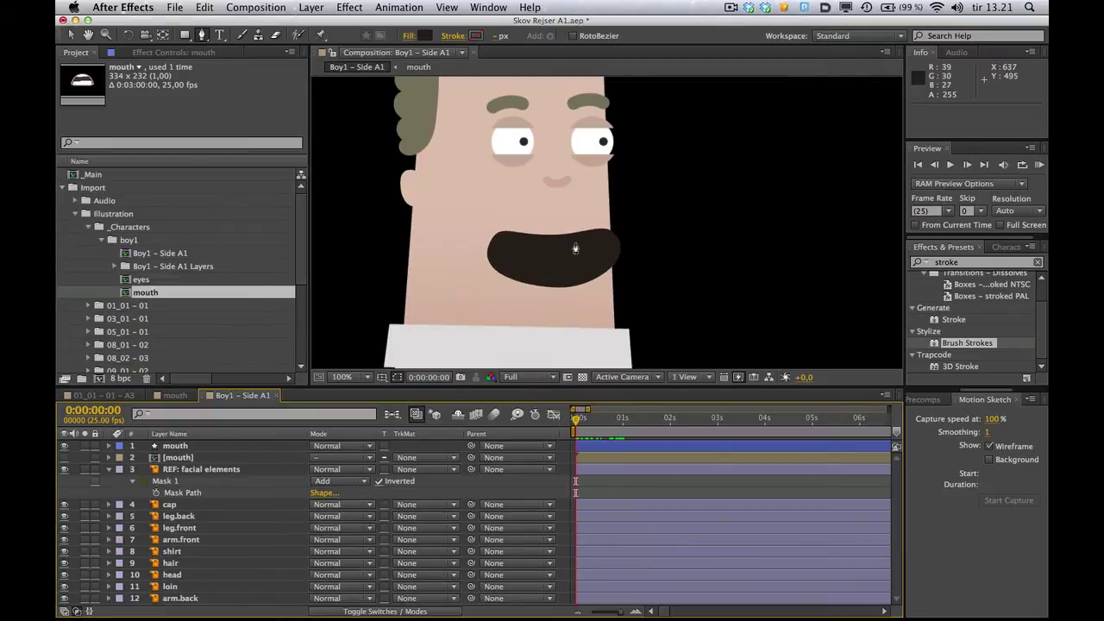
# Set the shape fill to a light cream colour for drawing the teeth.
pyautogui.click(424, 37)
pyautogui.moveTo(180, 266); pyautogui.dragTo(160, 243)
pyautogui.moveTo(331, 395); pyautogui.dragTo(332, 390)
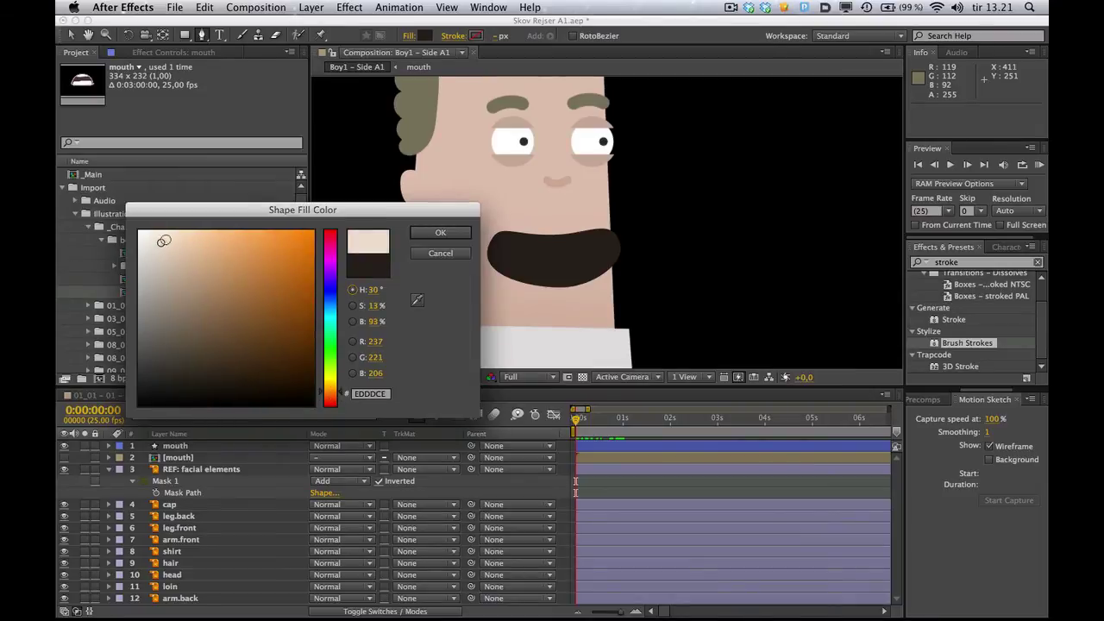
pyautogui.click(440, 232)
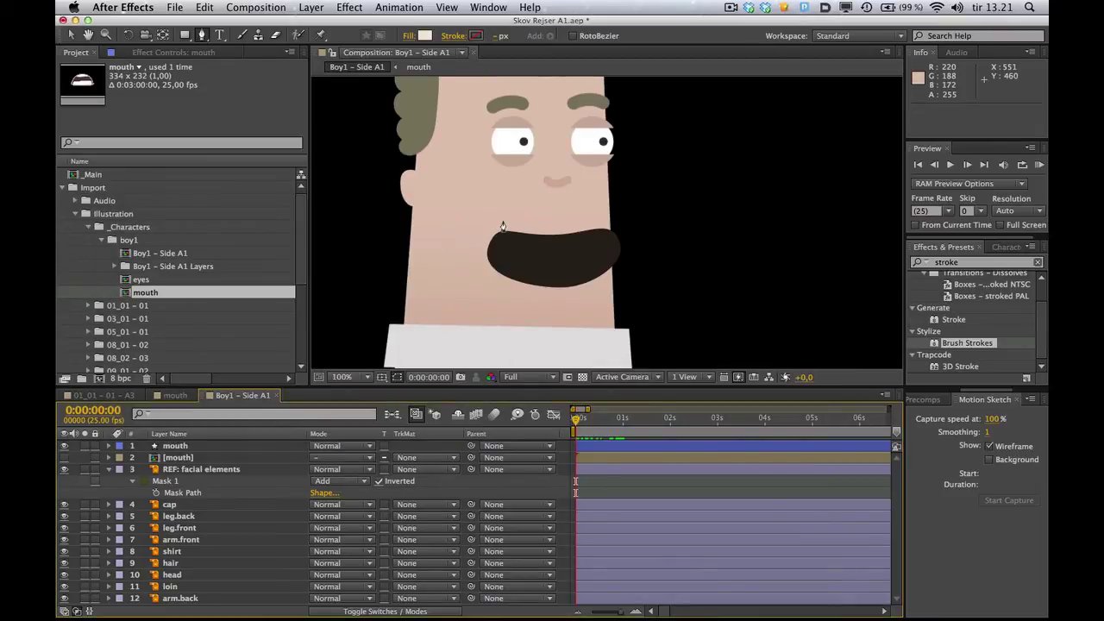
# Draw a closed four-point upper teeth shape on a new shape layer, overlapping the mouth's upper edge and widened at its upper corners.
pyautogui.click(502, 214)
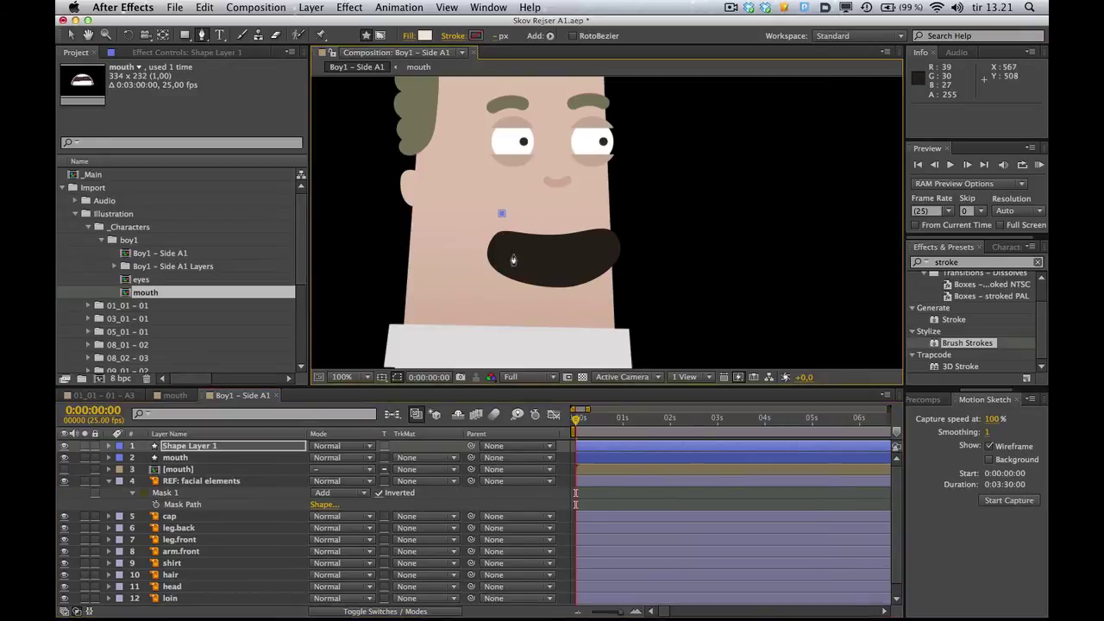
pyautogui.click(515, 251)
pyautogui.click(600, 243)
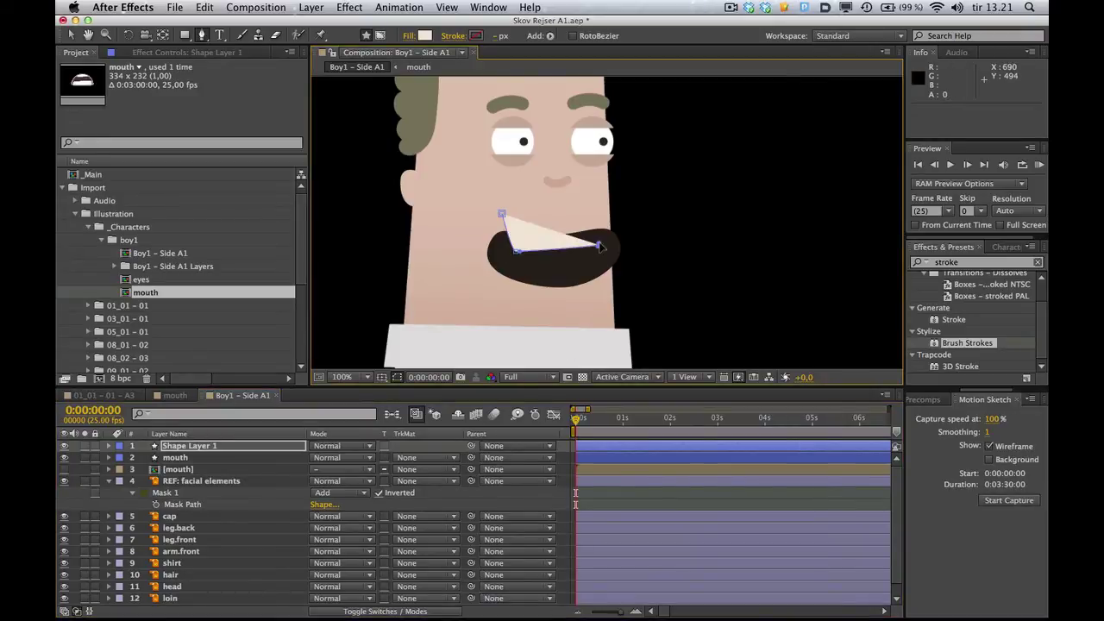
pyautogui.click(595, 212)
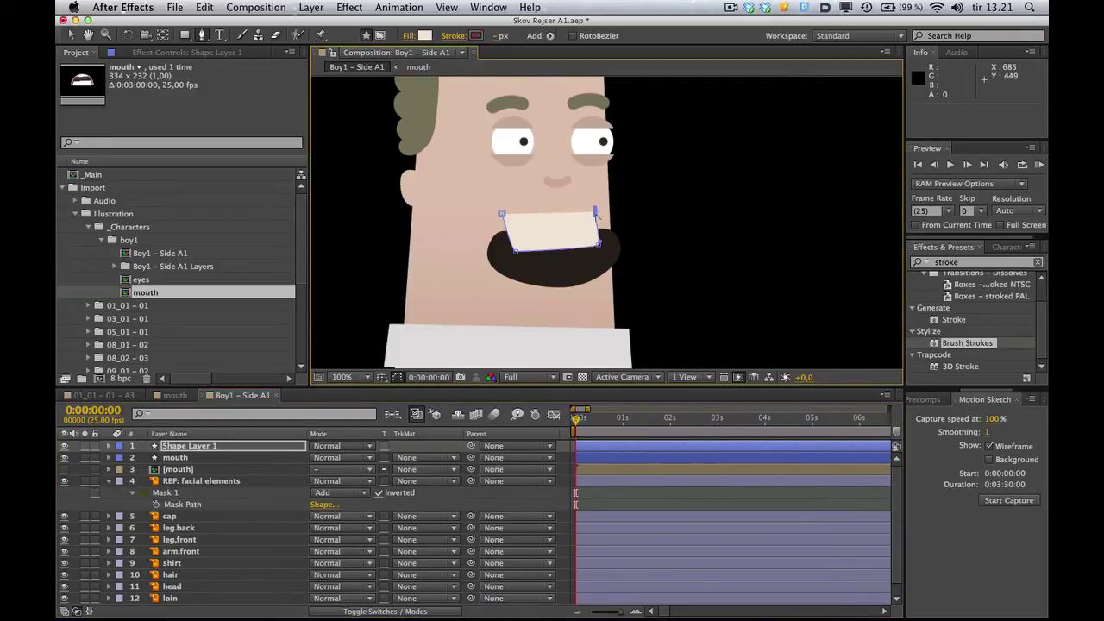
pyautogui.moveTo(595, 212); pyautogui.dragTo(605, 210)
pyautogui.click(503, 214)
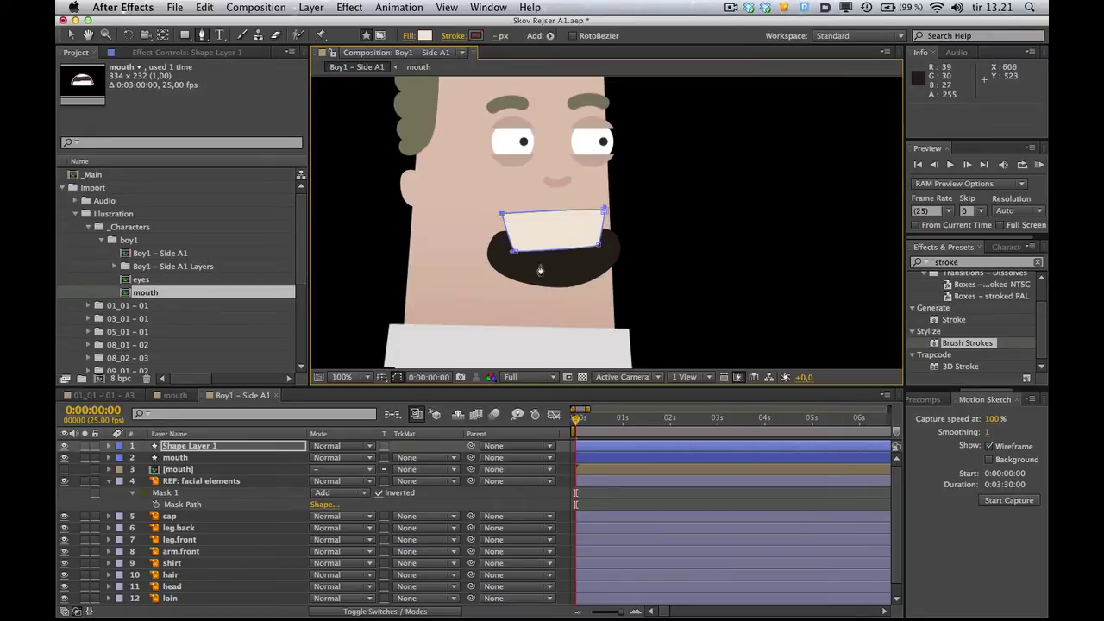
# Draw a closed four-point lower teeth shape in the same layer, overlapping the mouth's lower edge and leaving a gap below the upper teeth.
pyautogui.click(504, 296)
pyautogui.click(515, 266)
pyautogui.click(598, 265)
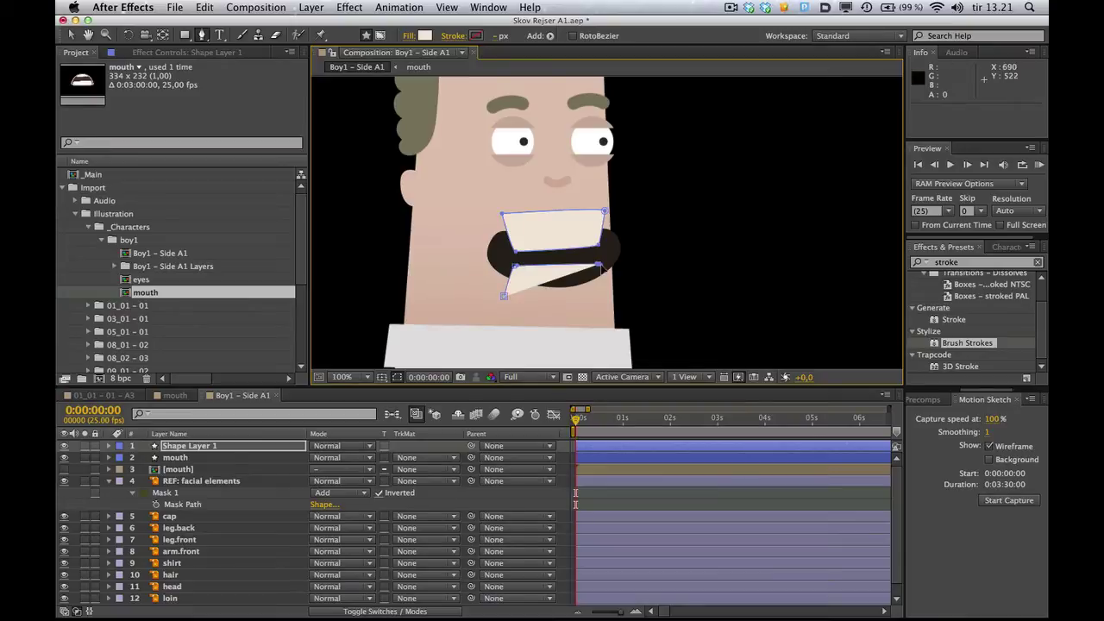
pyautogui.click(616, 298)
pyautogui.click(504, 296)
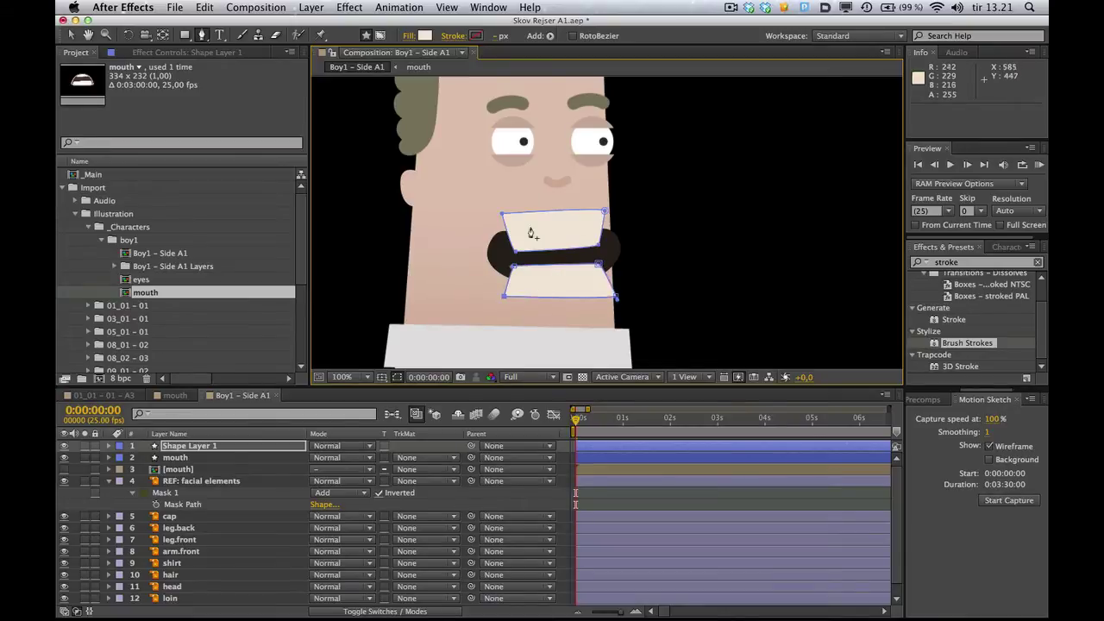
# Rename the new shape layer as teeth.
pyautogui.click(197, 448)
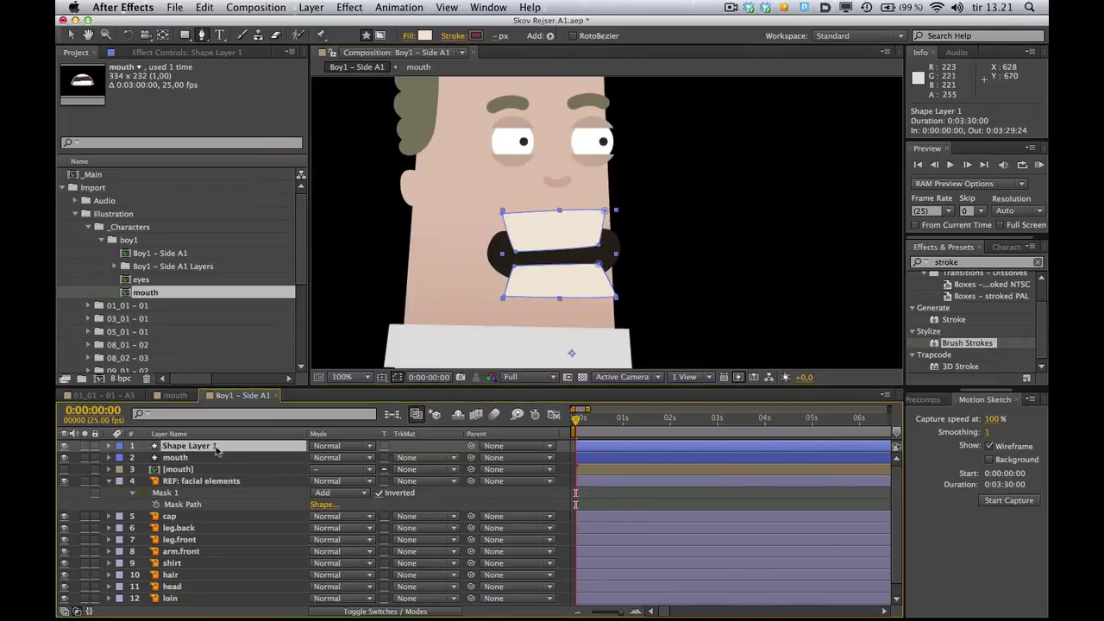
pyautogui.write('te')
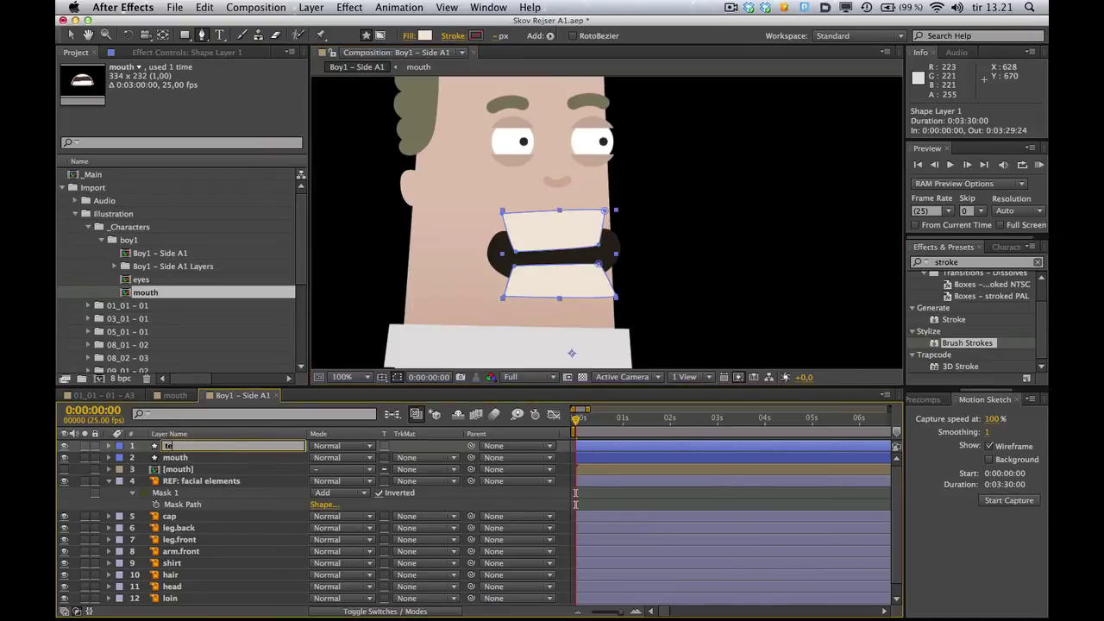
pyautogui.write('eth')
pyautogui.press('Return')
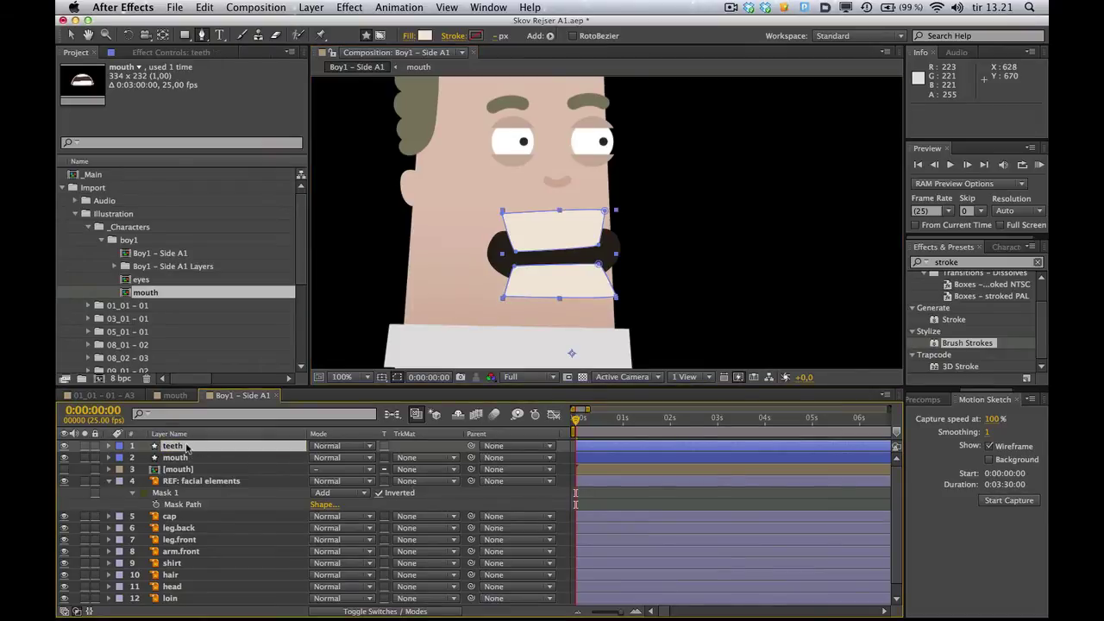
# Expand the contents of the teeth layer and rename Shape 1 as upper.
pyautogui.click(108, 446)
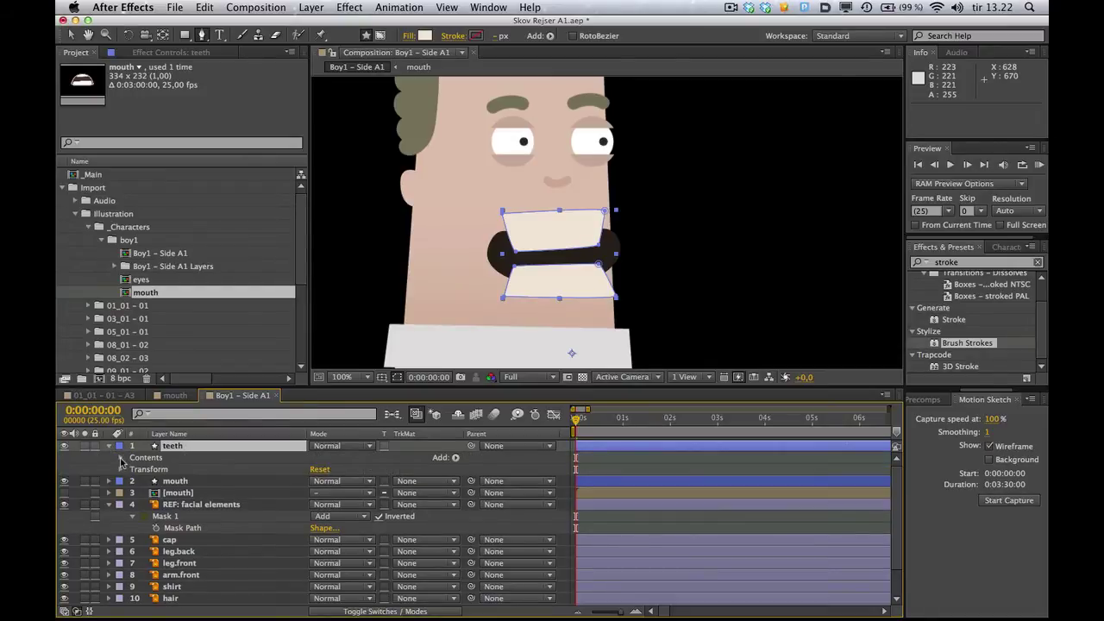
pyautogui.click(122, 459)
pyautogui.click(157, 481)
pyautogui.moveTo(159, 475)
pyautogui.mouseDown()
pyautogui.moveTo(160, 485)
pyautogui.moveTo(161, 469)
pyautogui.mouseUp()
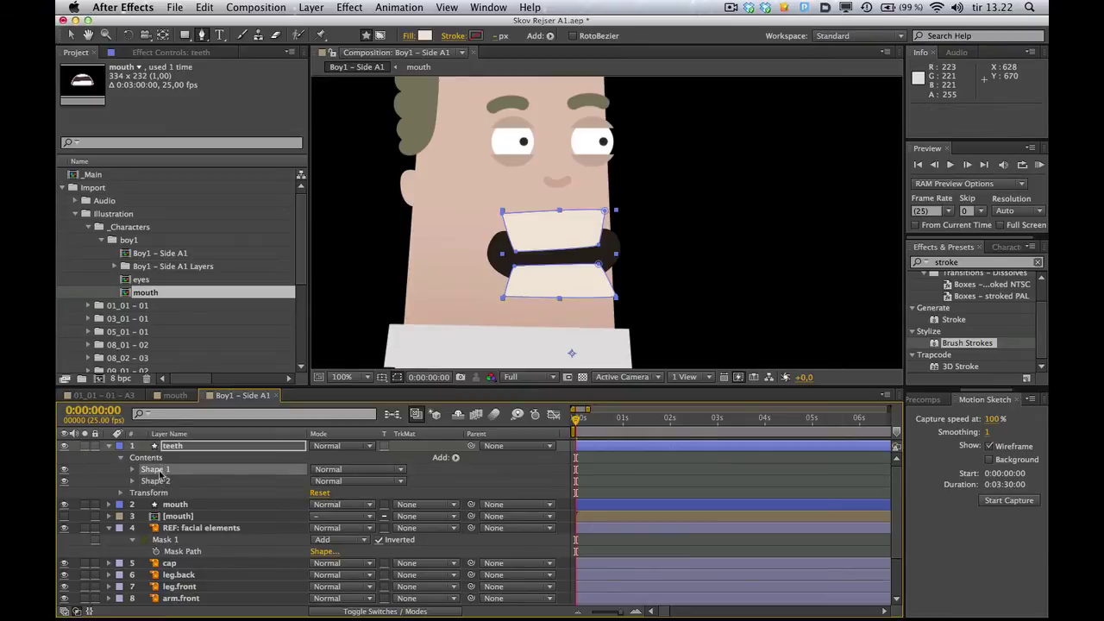
pyautogui.press('Return')
pyautogui.write('upper')
pyautogui.press('Return')
# Rename Shape 2 of the teeth layer as lower, then collapse the layer's properties.
pyautogui.click(151, 482)
pyautogui.press('Return')
pyautogui.write('lo')
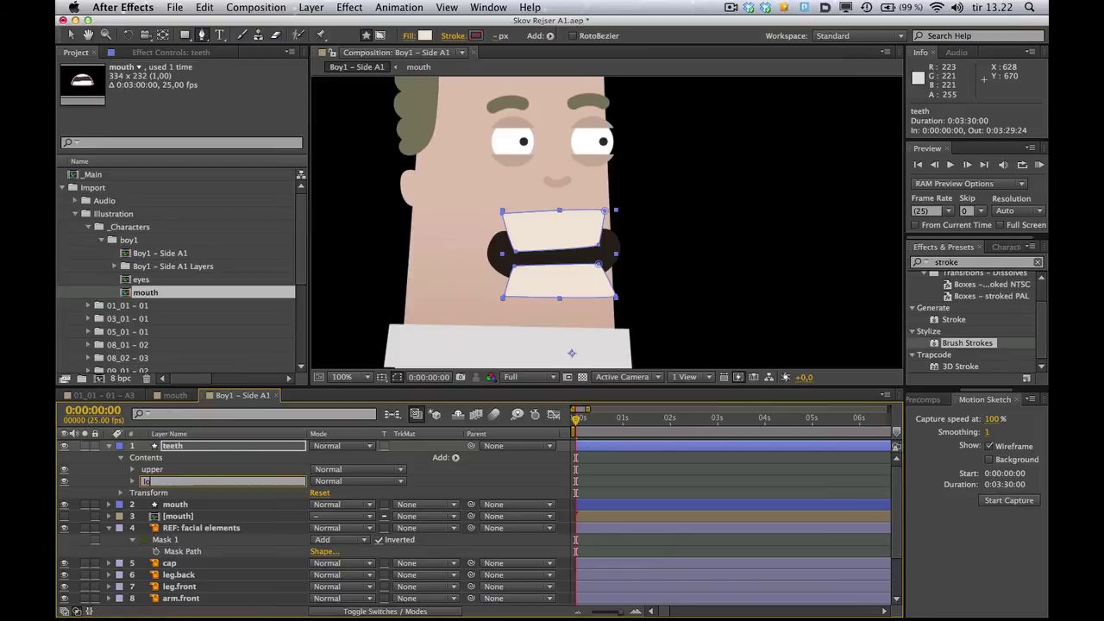
pyautogui.write('wer')
pyautogui.press('Return')
pyautogui.click(160, 471)
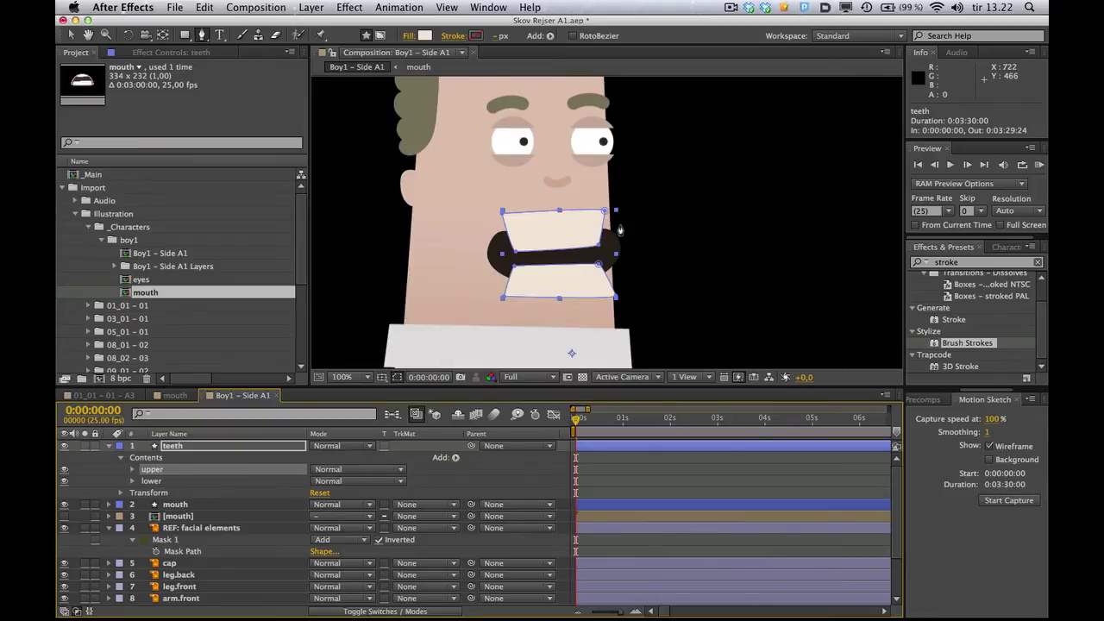
pyautogui.click(179, 449)
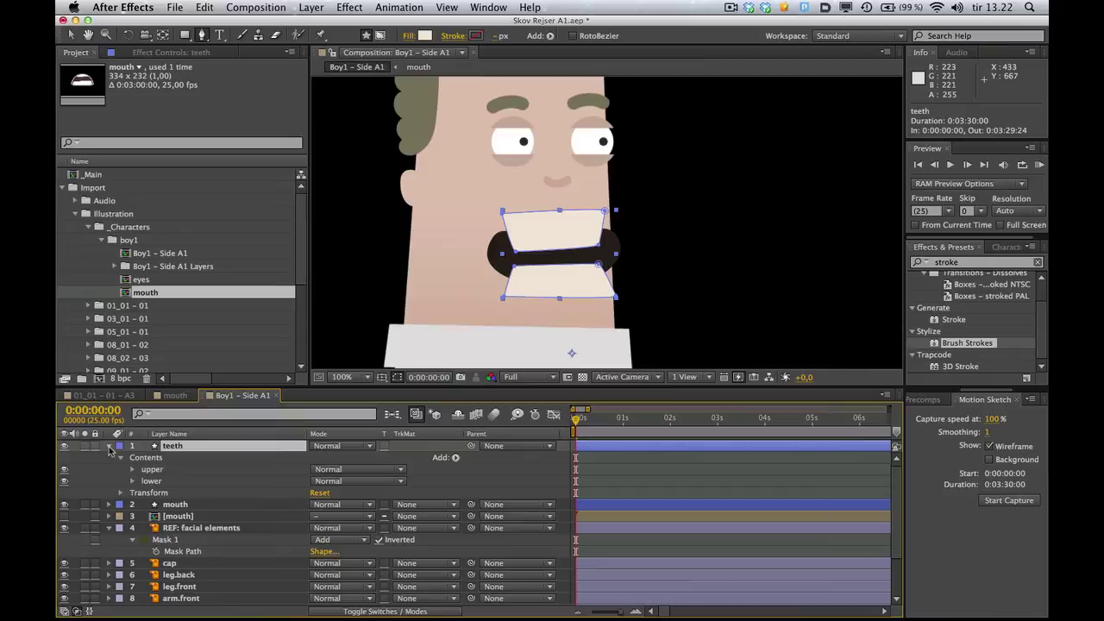
pyautogui.click(109, 446)
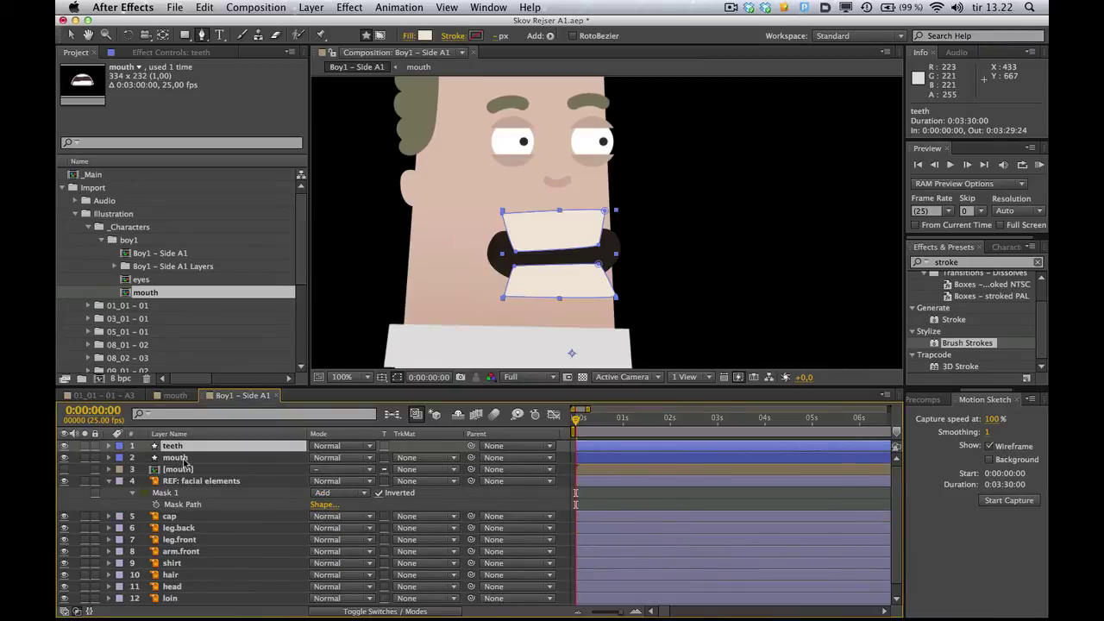
# Duplicate the mouth shape layer and delete both Path keyframes from the duplicate.
pyautogui.click(177, 457)
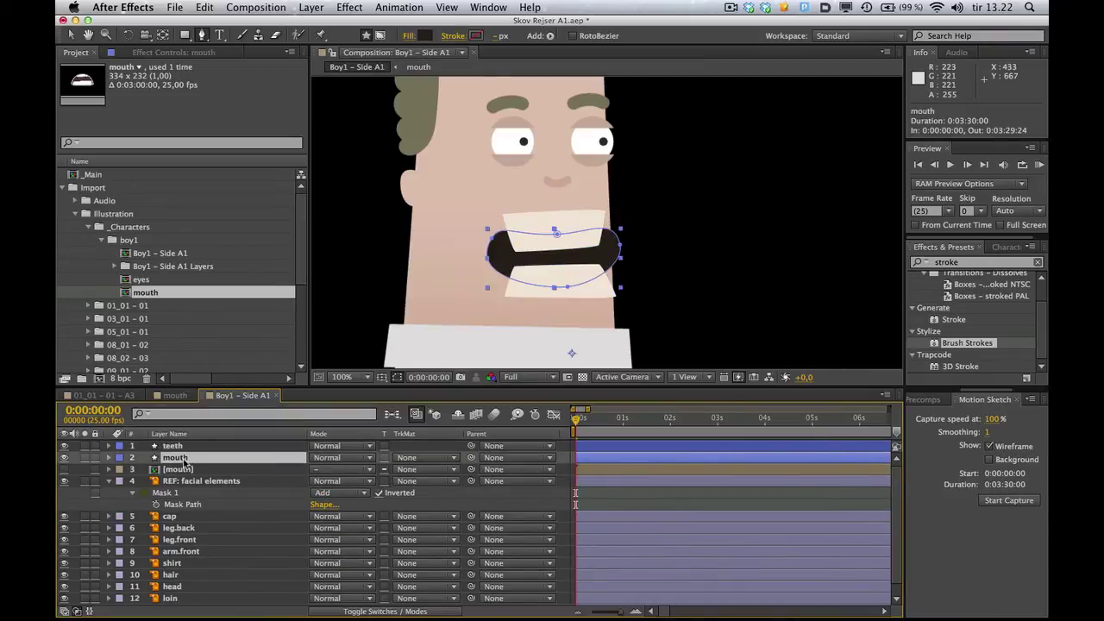
pyautogui.press('super+d')
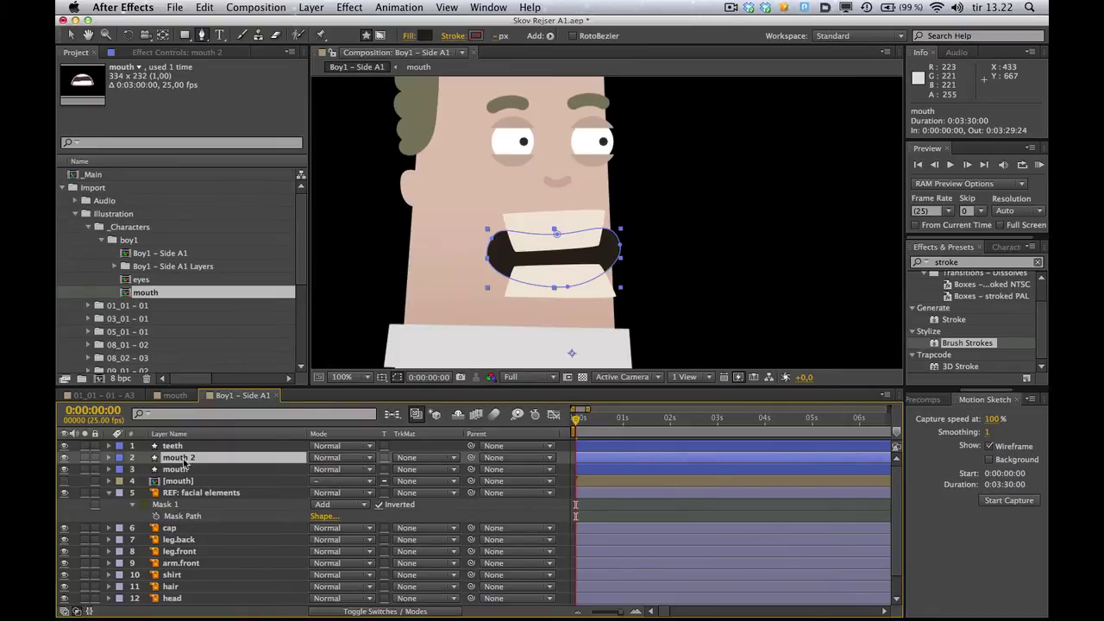
pyautogui.press('u')
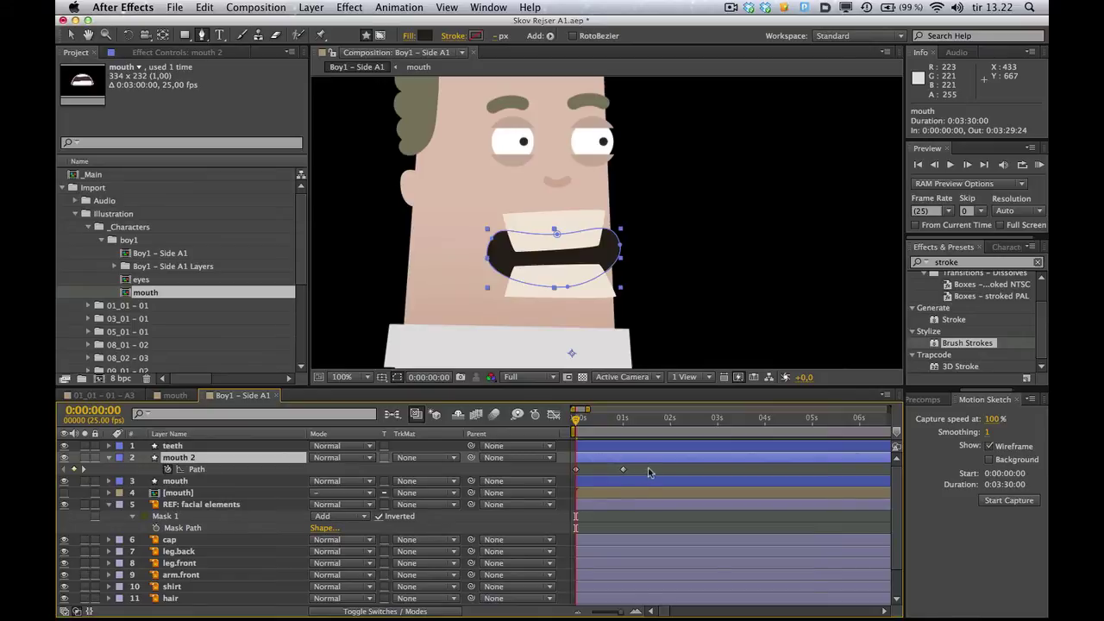
pyautogui.moveTo(649, 468); pyautogui.dragTo(513, 467)
pyautogui.press('Delete')
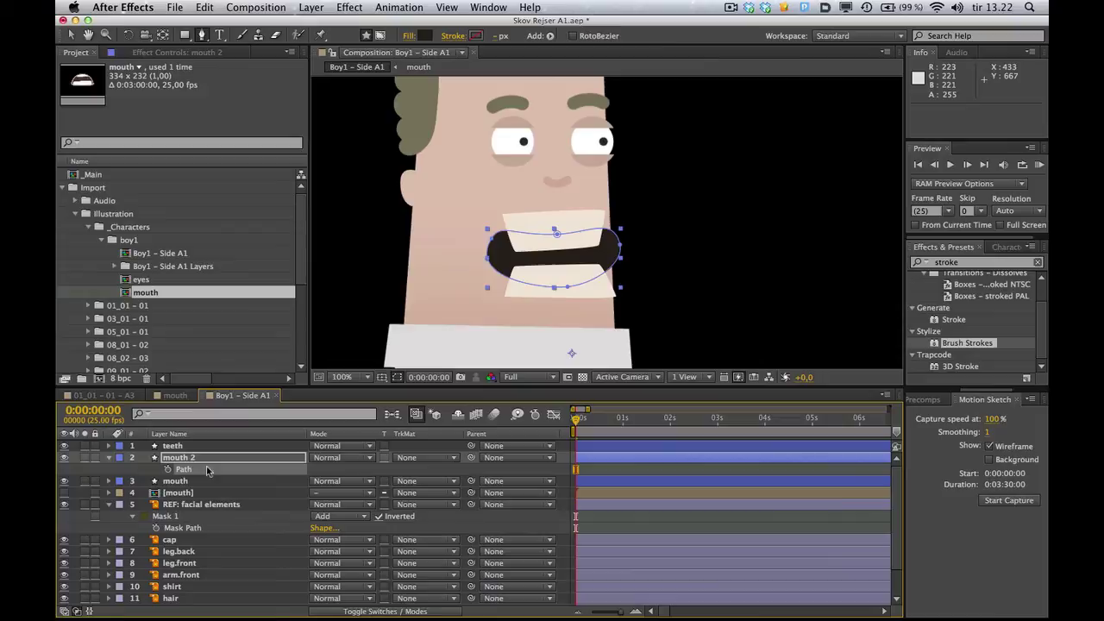
# Add an expression to the duplicate's Path that links it to the keyframed Path of the original mouth layer.
pyautogui.click(183, 482)
pyautogui.press('u')
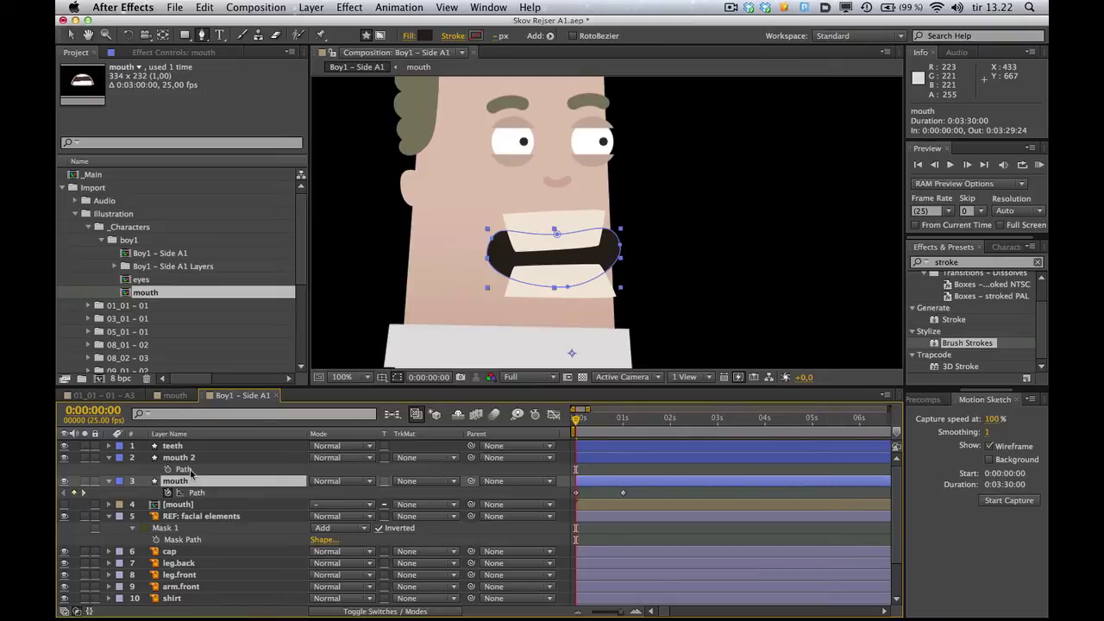
pyautogui.click(191, 471)
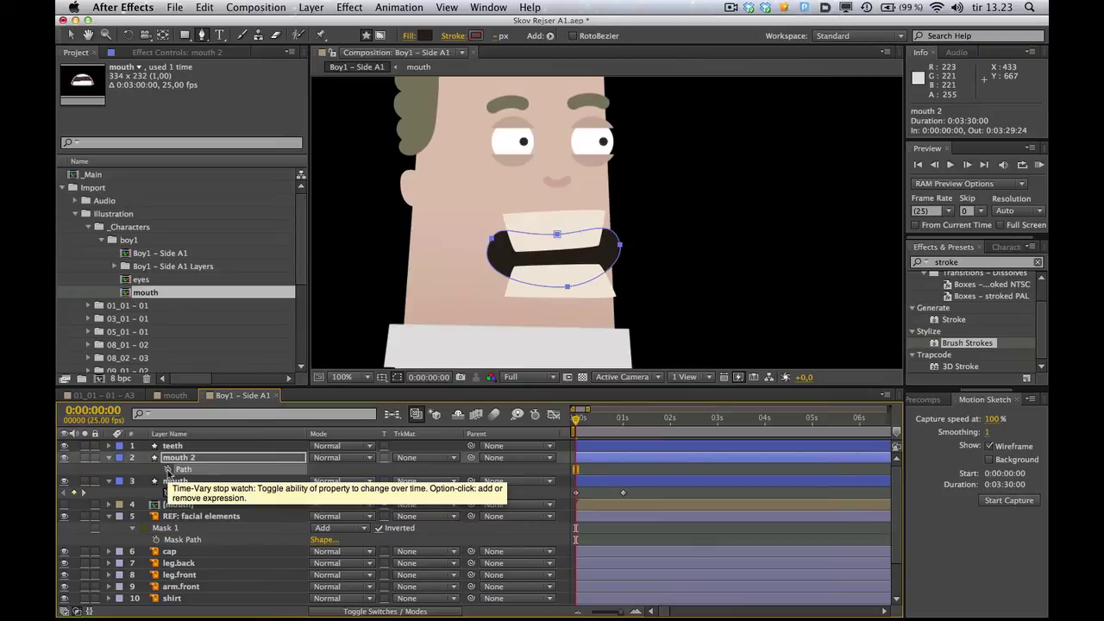
pyautogui.keyDown('alt'); pyautogui.click(168, 470); pyautogui.keyUp('alt')
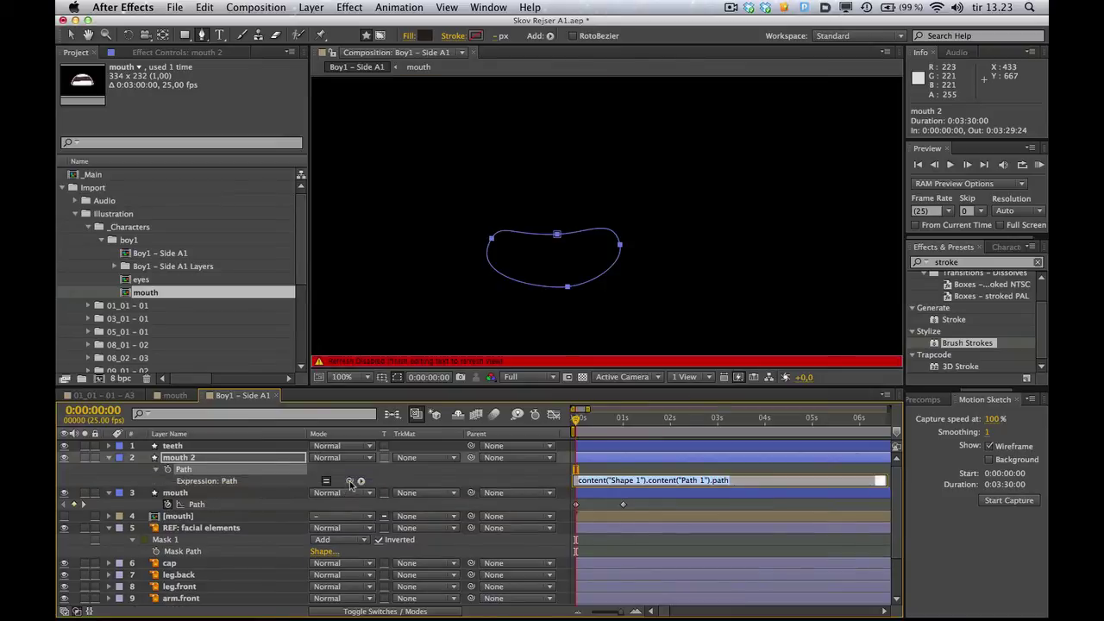
pyautogui.moveTo(350, 482); pyautogui.dragTo(218, 509)
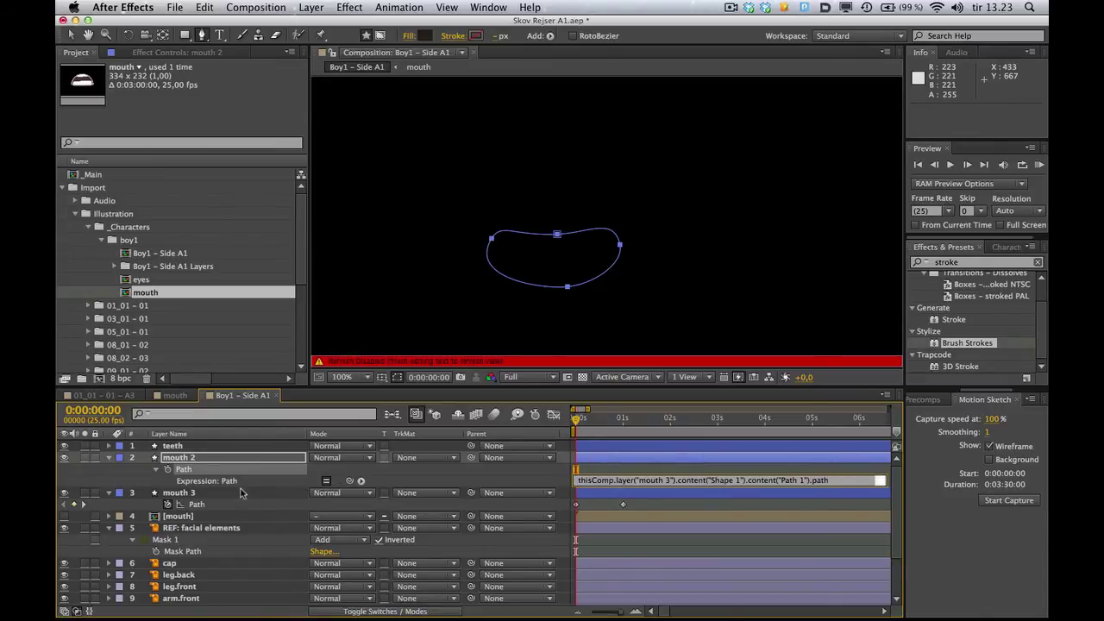
# Rename the duplicated mouth layer as mask and move it directly above the teeth layer.
pyautogui.press('Return')
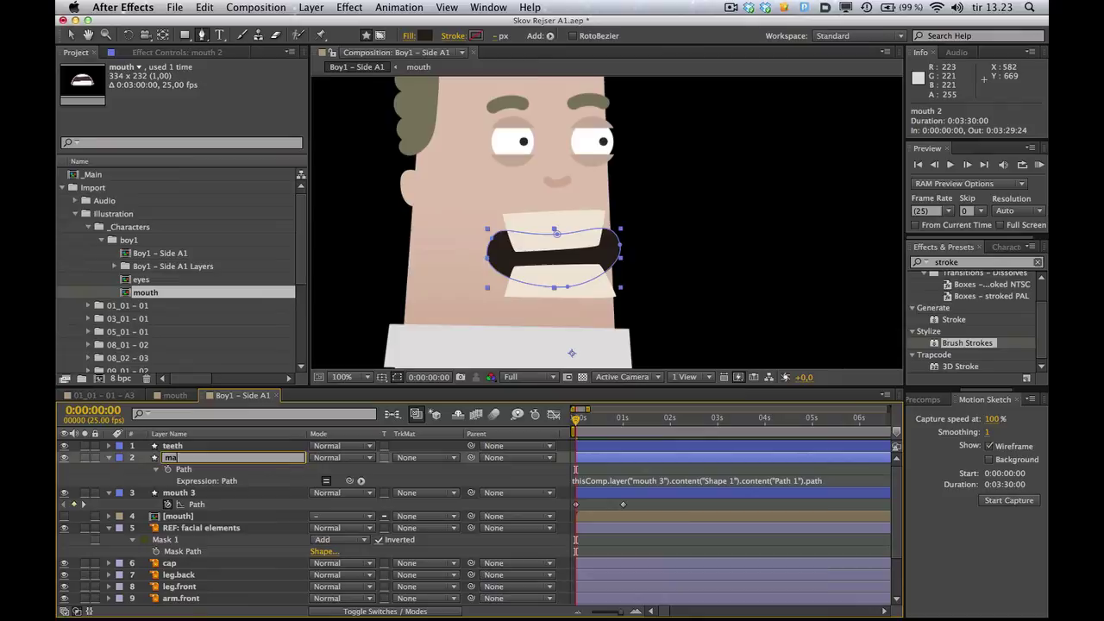
pyautogui.write('mask')
pyautogui.press('Return')
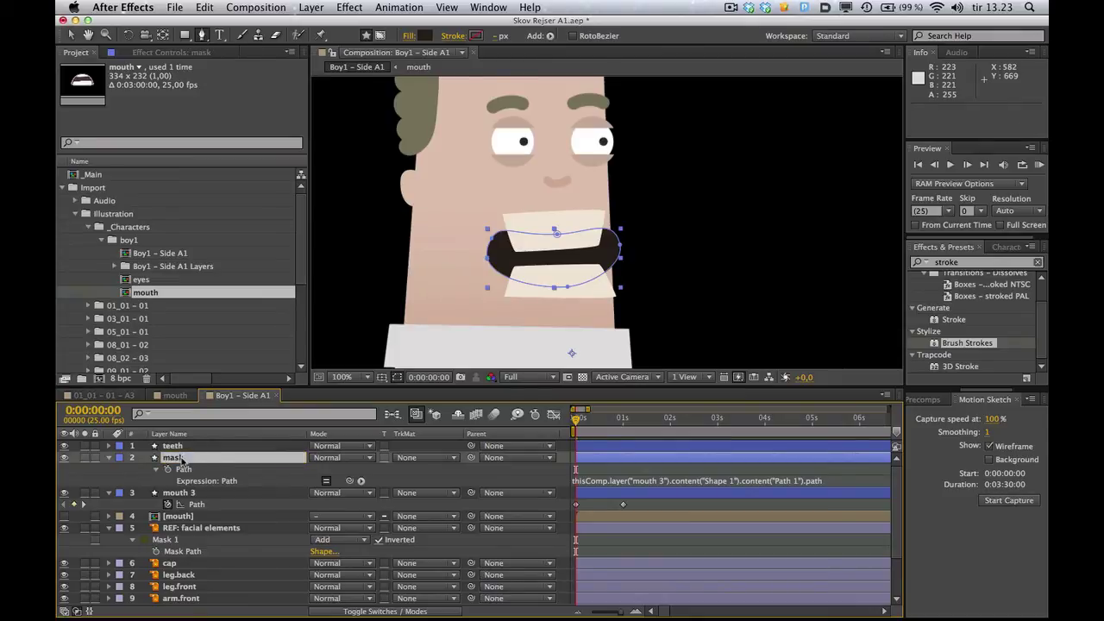
pyautogui.moveTo(184, 458); pyautogui.dragTo(184, 445)
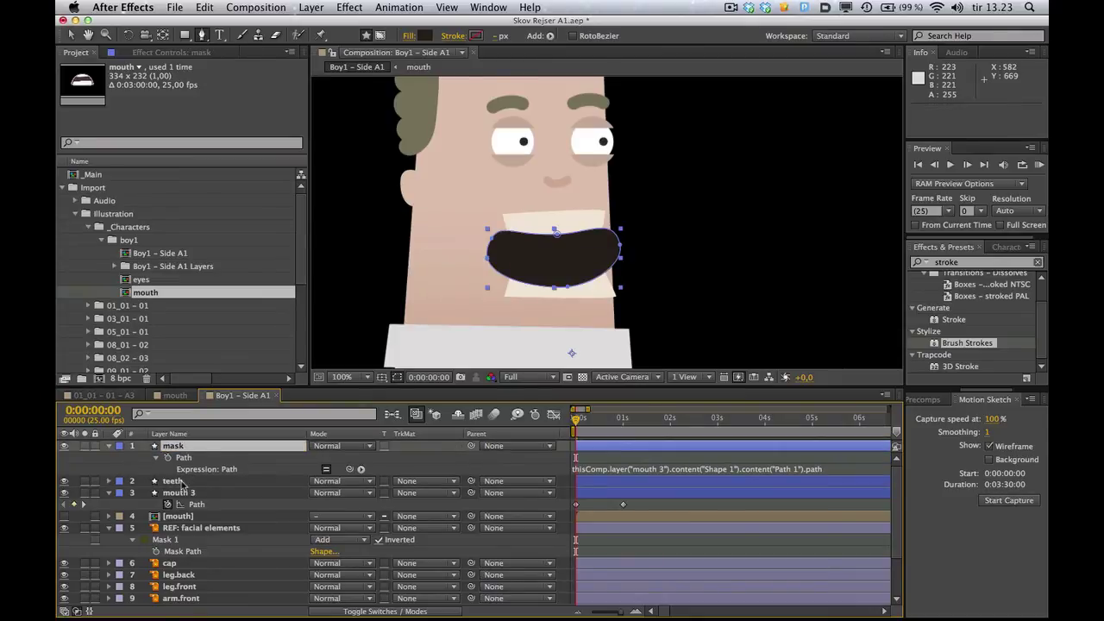
# Set the teeth layer's track matte to Alpha Matte "mask" and scrub the timeline back to 0:00:00:00.
pyautogui.click(185, 481)
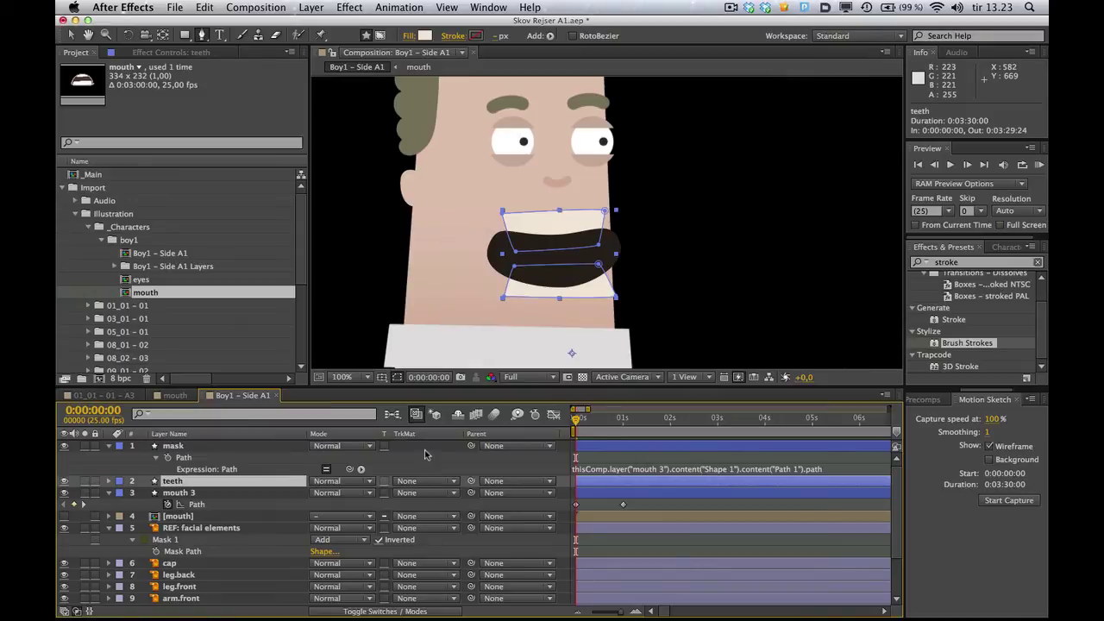
pyautogui.click(427, 481)
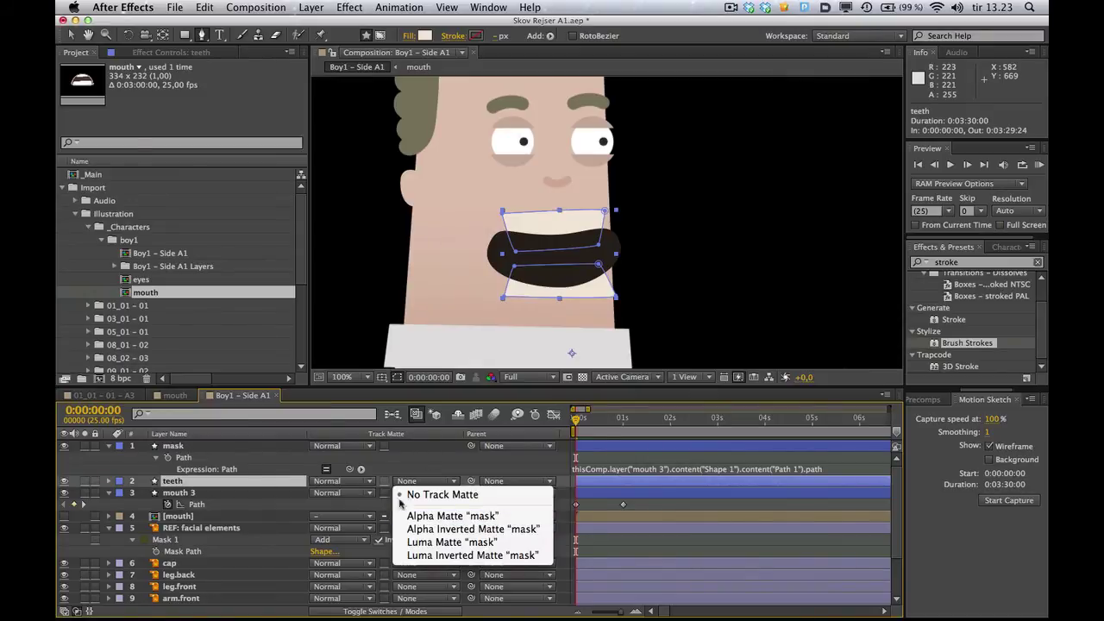
pyautogui.click(431, 517)
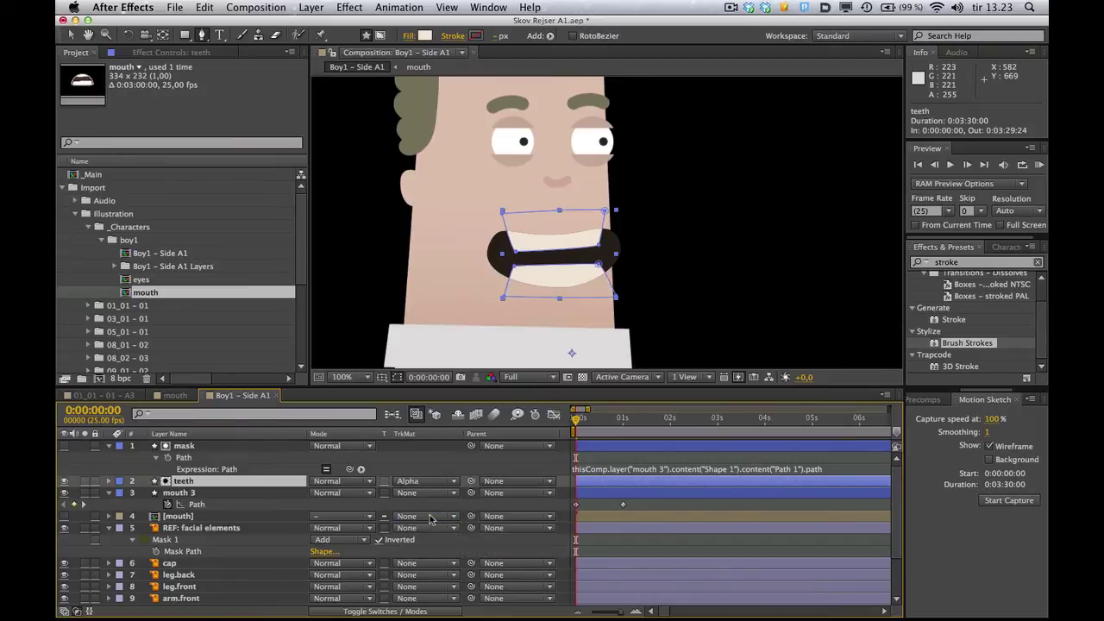
pyautogui.moveTo(586, 423)
pyautogui.mouseDown()
pyautogui.moveTo(641, 425)
pyautogui.moveTo(573, 432)
pyautogui.mouseUp()
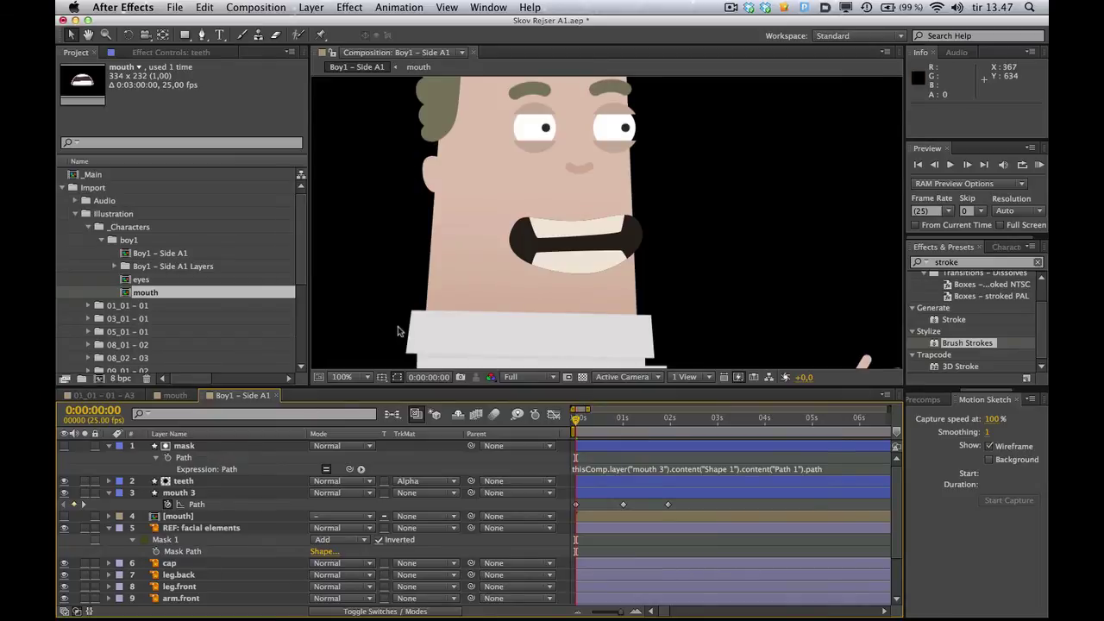
# Duplicate the mask layer and rename the copy as lips.
pyautogui.click(185, 446)
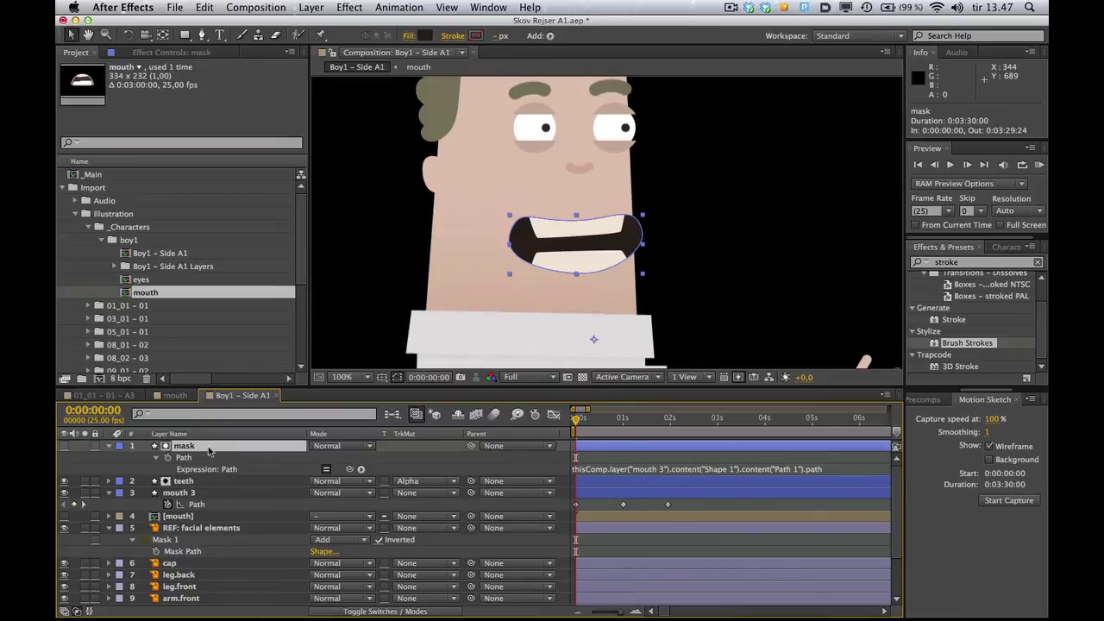
pyautogui.press('super+d')
pyautogui.press('Return')
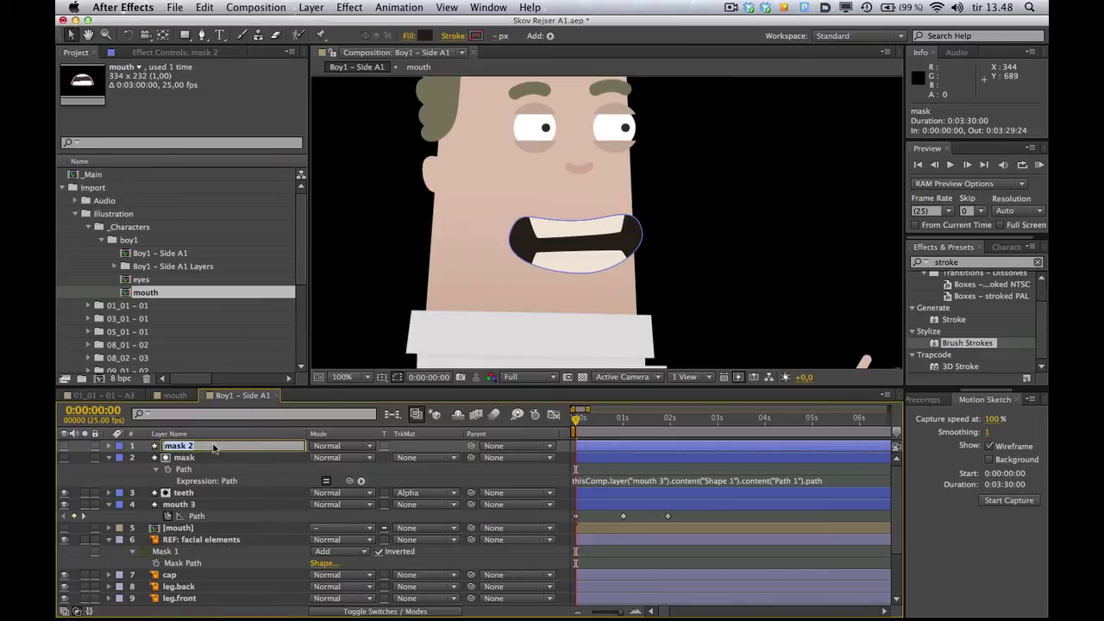
pyautogui.press('BackSpace')
pyautogui.press('Return')
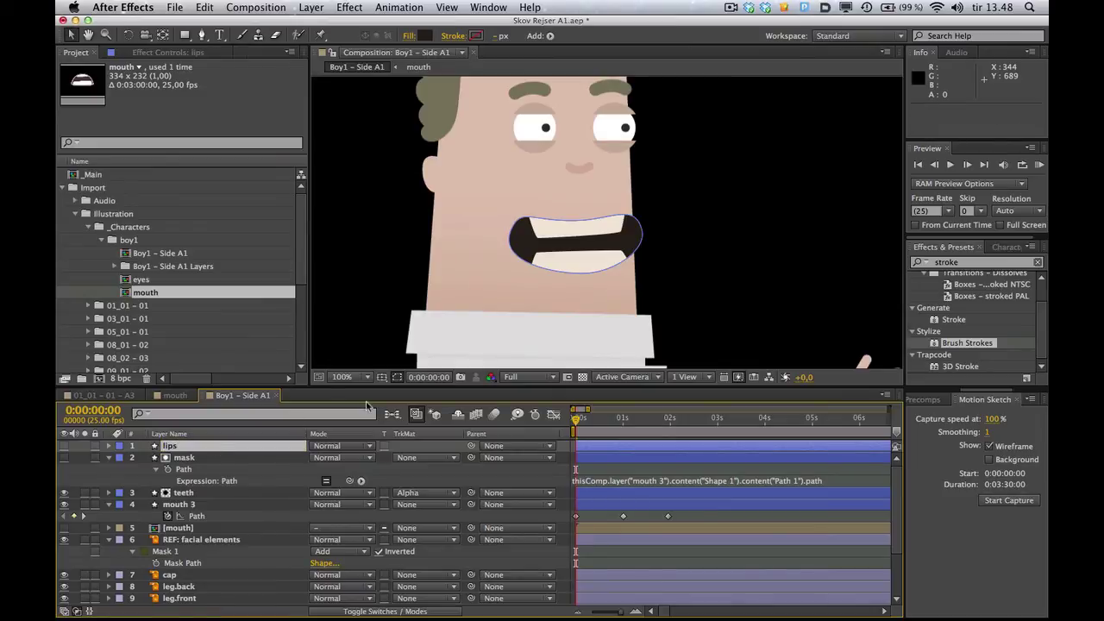
# Make the lips layer visible and set its fill to None.
pyautogui.click(63, 446)
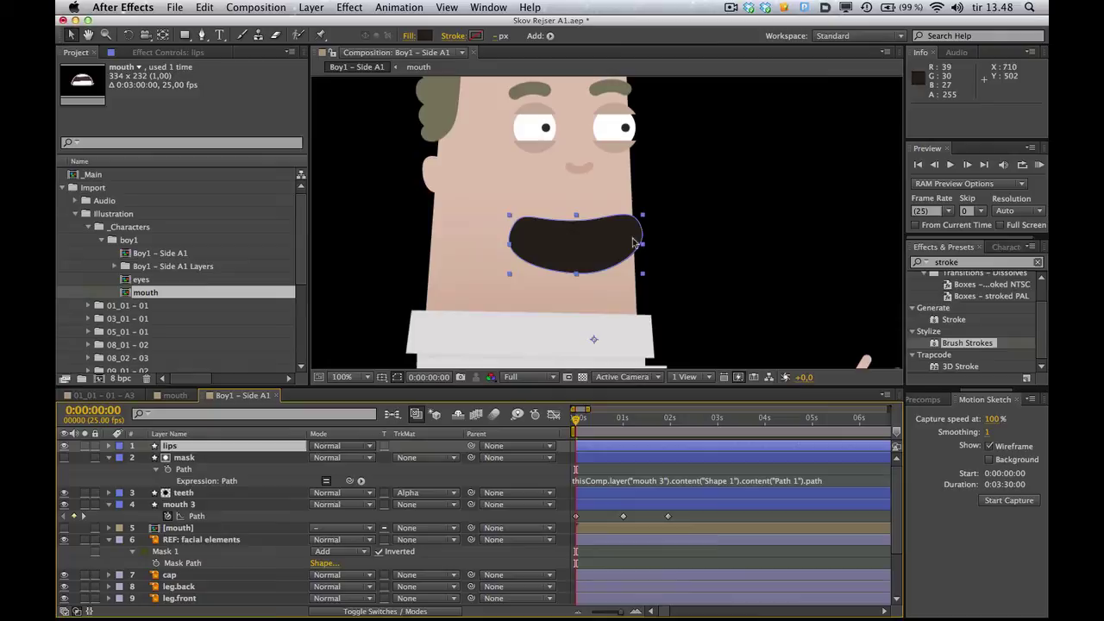
pyautogui.click(409, 35)
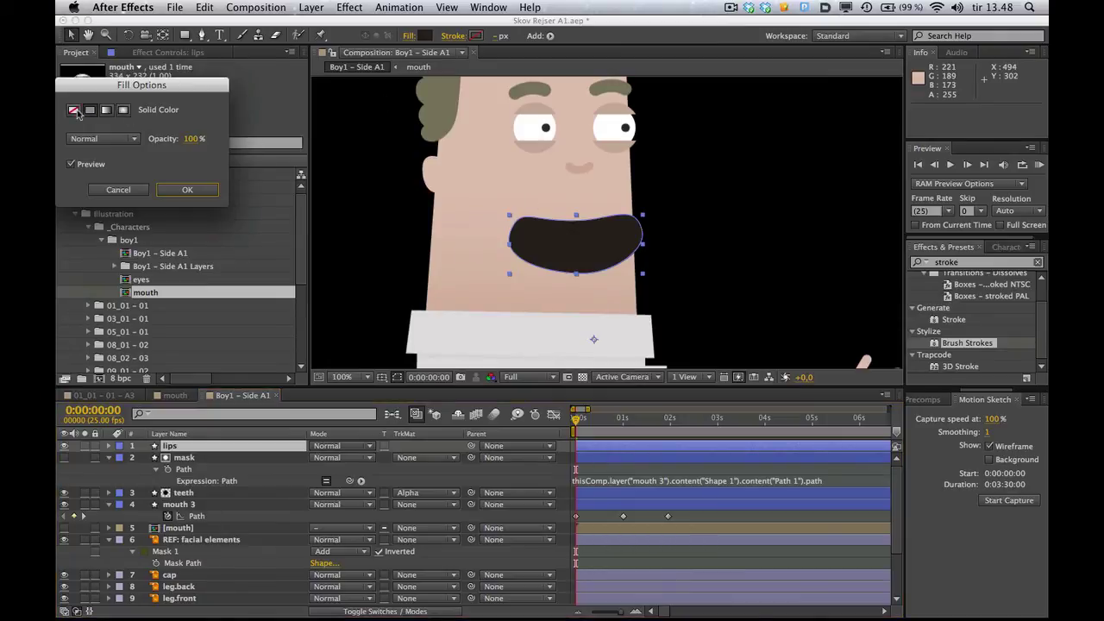
pyautogui.click(75, 110)
pyautogui.click(188, 189)
# Give the lips shape a solid stroke in a darker skin tone, 9 px wide.
pyautogui.click(451, 37)
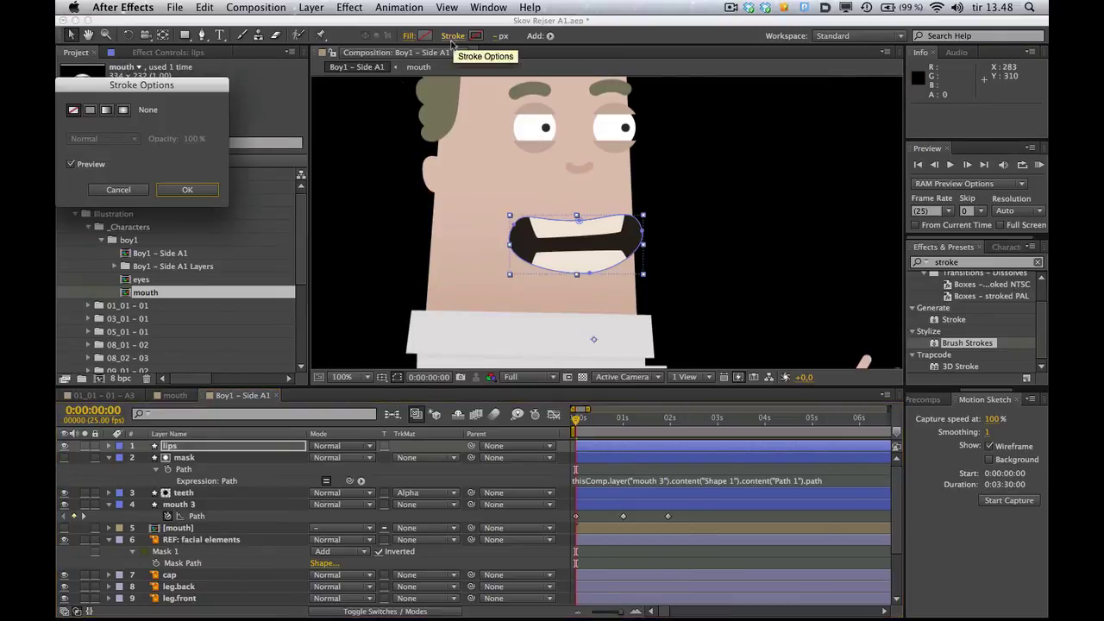
pyautogui.click(90, 110)
pyautogui.click(187, 189)
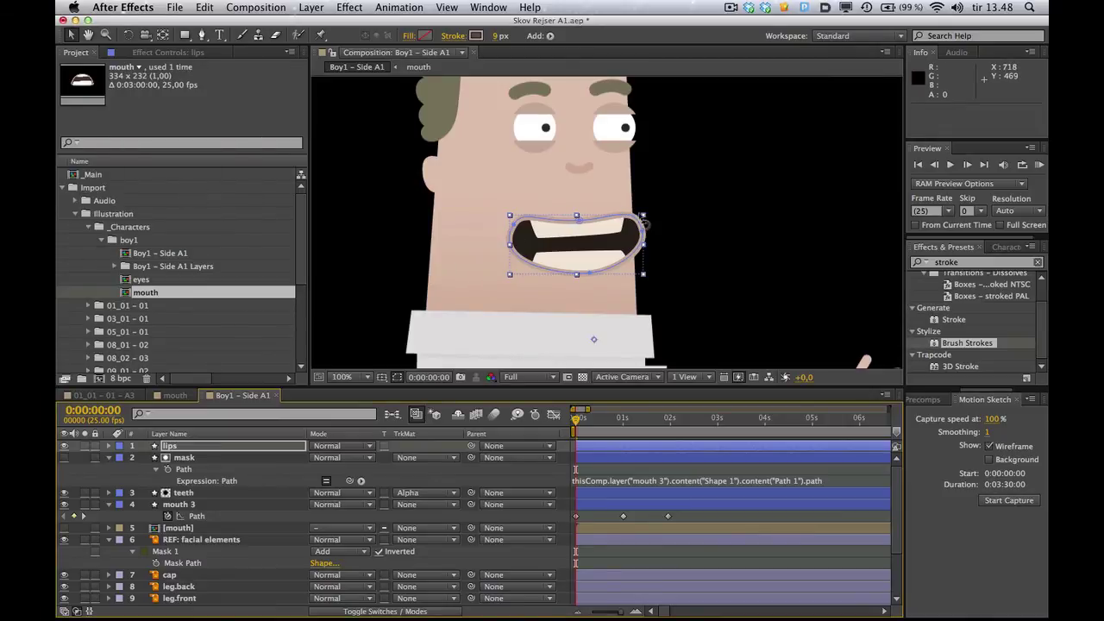
# Delete the original mouth layer's Path keyframe near 0:00:02:00 and scrub the timeline back to 0:00:00:00.
pyautogui.click(637, 470)
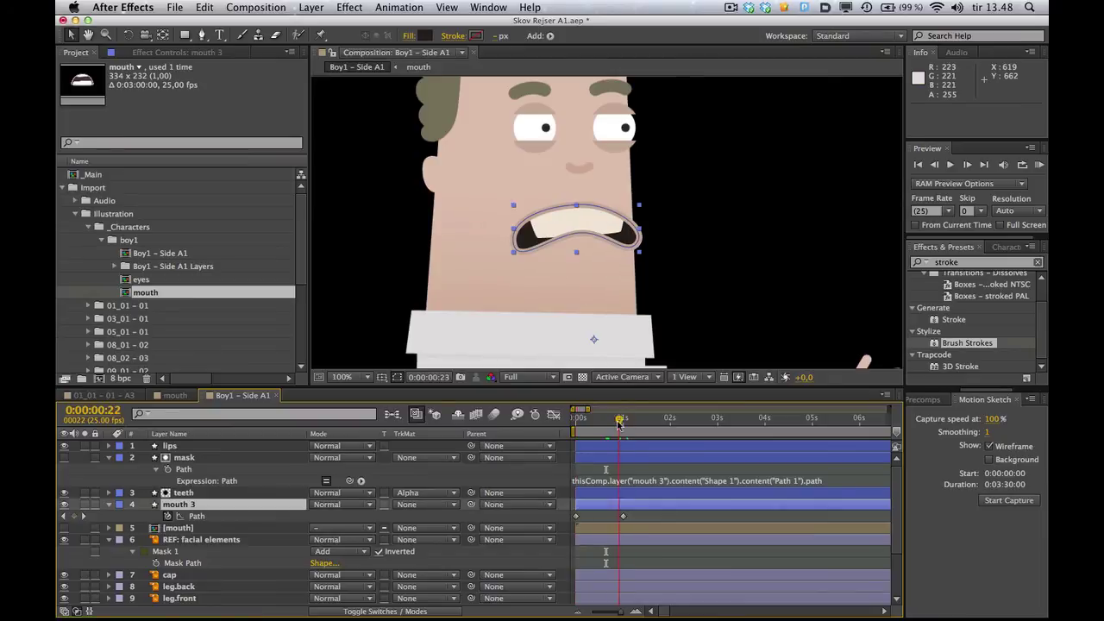
pyautogui.moveTo(618, 426); pyautogui.dragTo(561, 432)
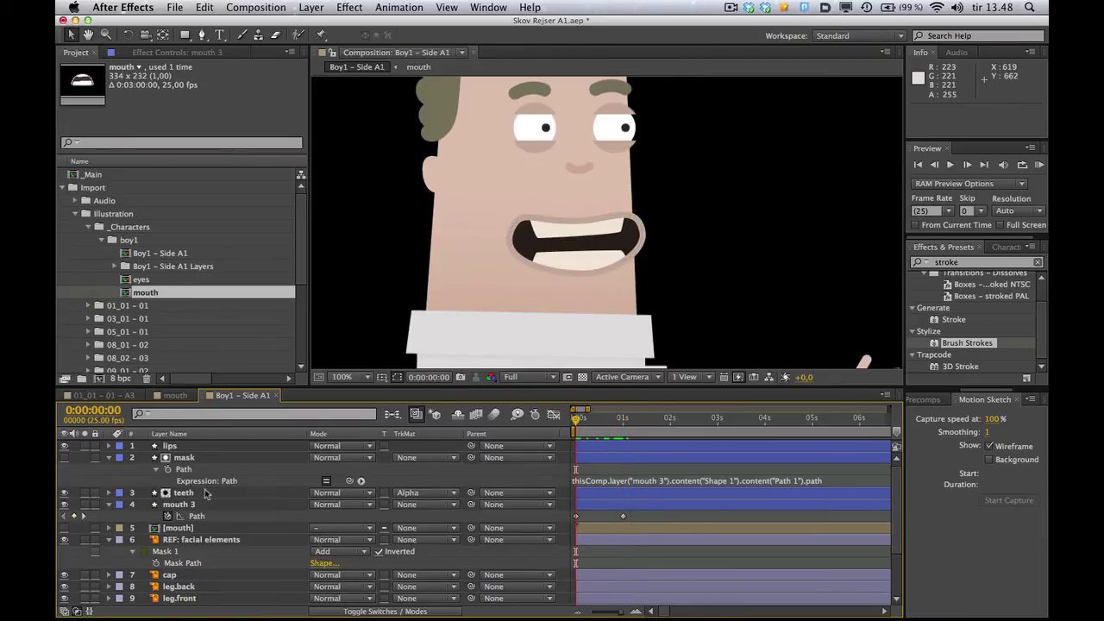
# Expand the teeth layer's upper shape and enable keyframing of its Path at 0:00:00:00.
pyautogui.click(196, 496)
pyautogui.click(109, 493)
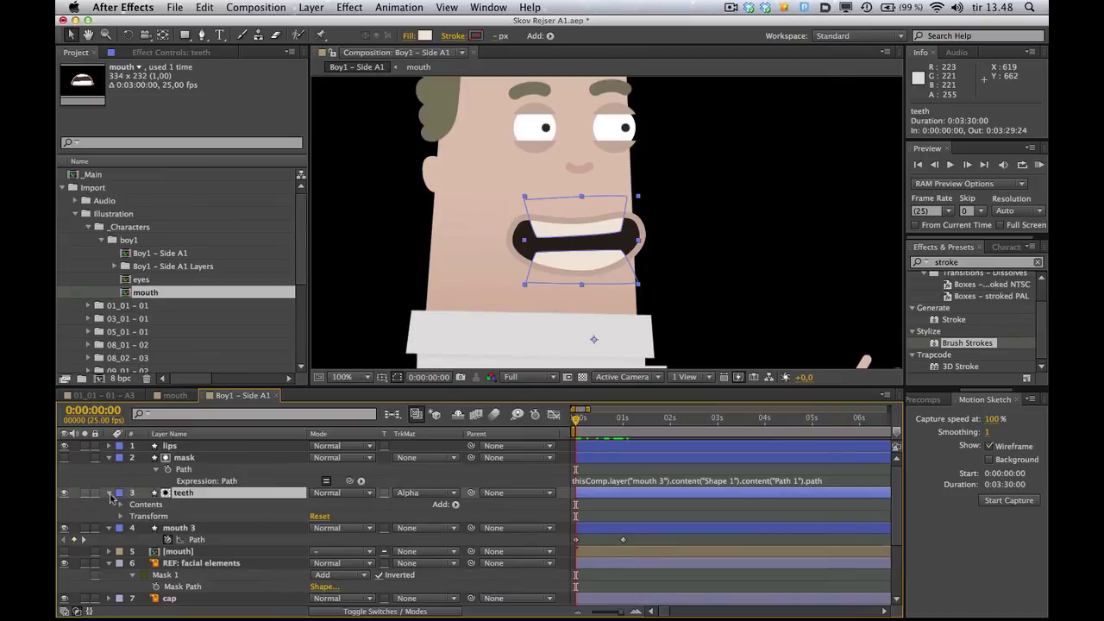
pyautogui.click(121, 504)
pyautogui.click(155, 517)
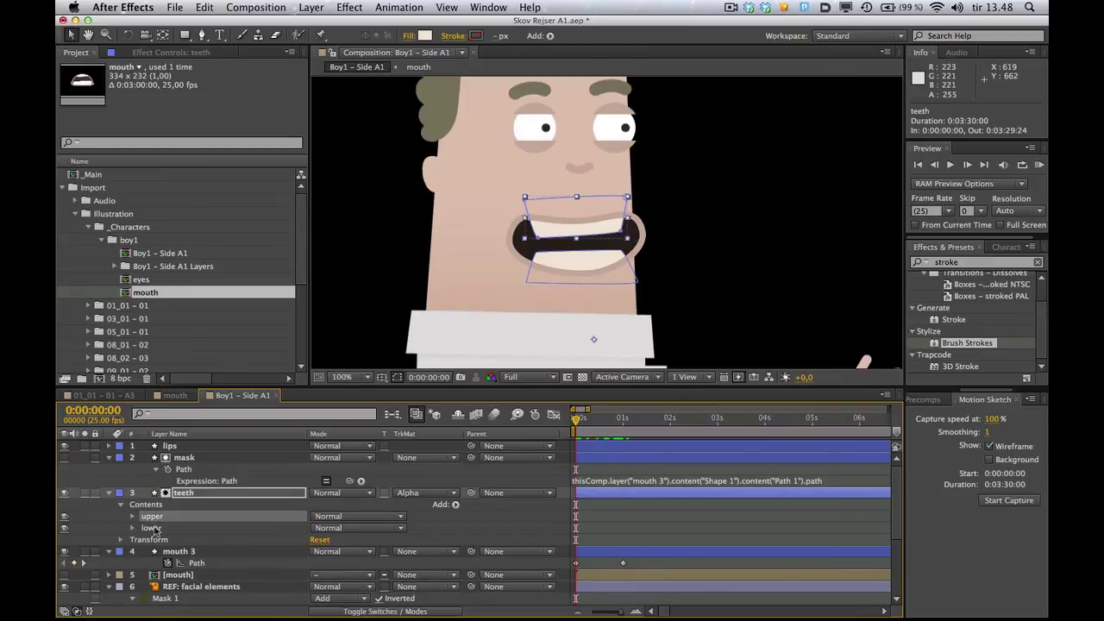
pyautogui.keyDown('shift'); pyautogui.click(157, 529); pyautogui.keyUp('shift')
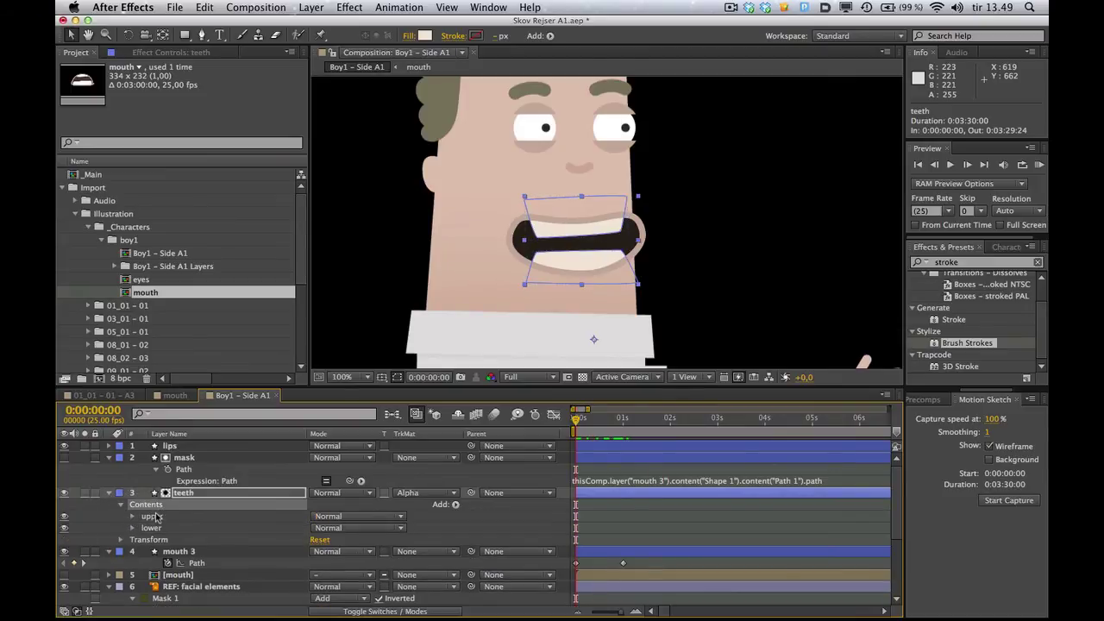
pyautogui.click(154, 516)
pyautogui.click(133, 517)
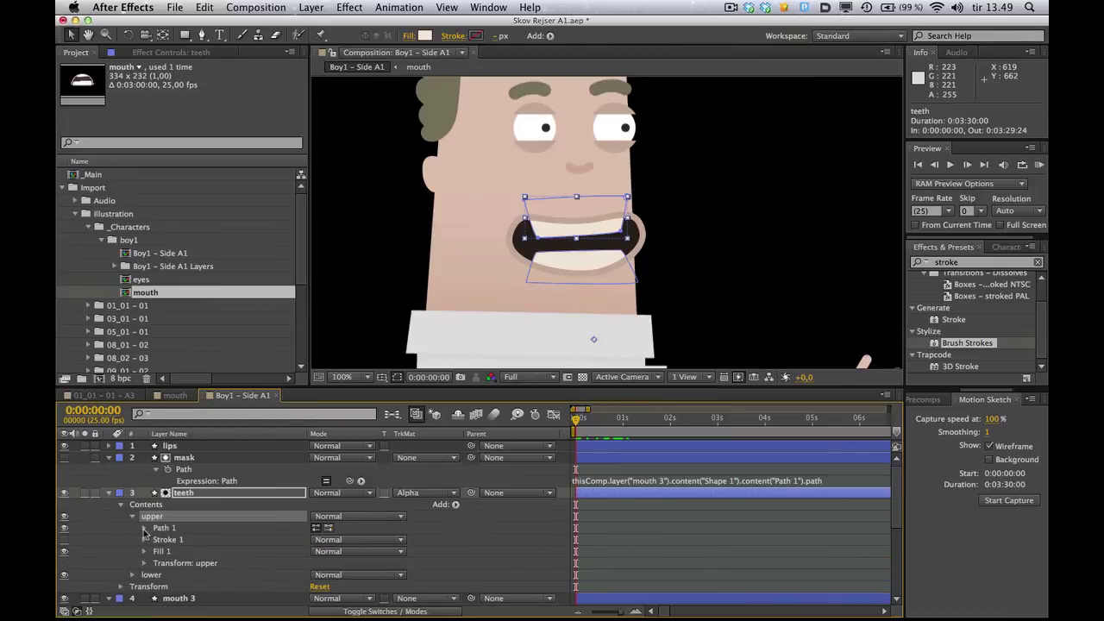
pyautogui.click(144, 528)
pyautogui.click(169, 540)
# Enable keyframing of the lower teeth's Path at 0:00:00:00 and collapse the teeth layer to its keyframed properties.
pyautogui.scroll(-3, 153, 537)
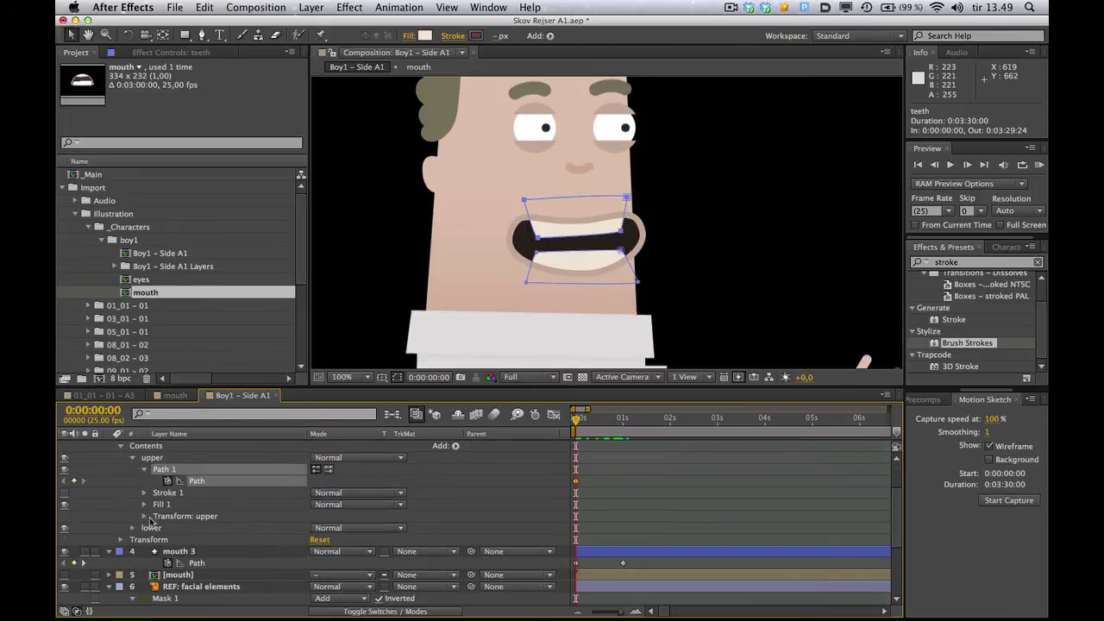
pyautogui.click(132, 528)
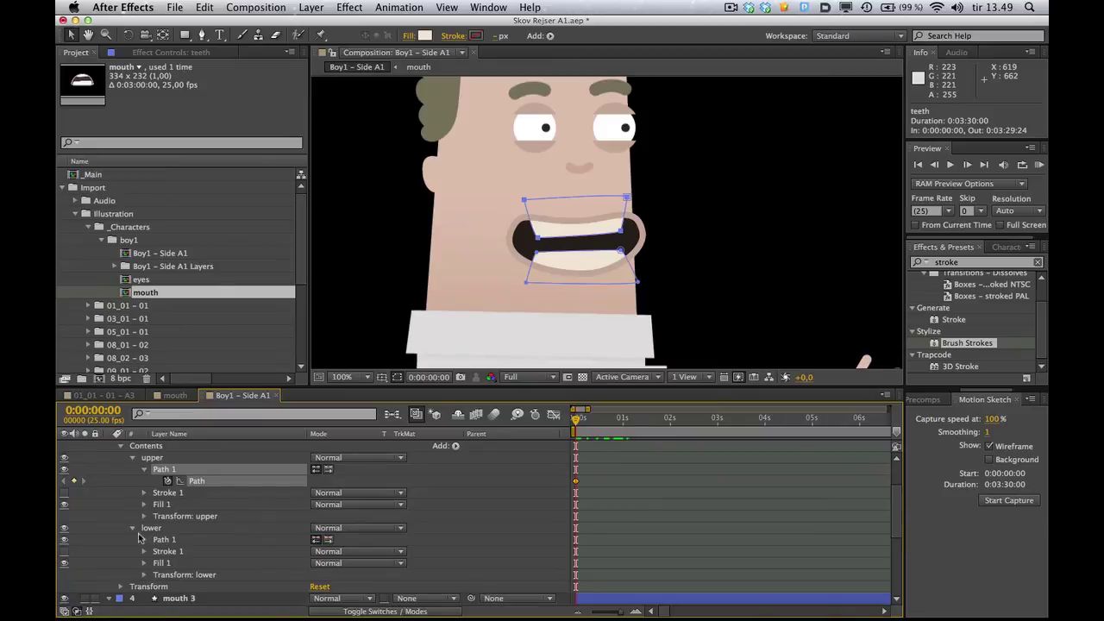
pyautogui.click(144, 540)
pyautogui.click(169, 552)
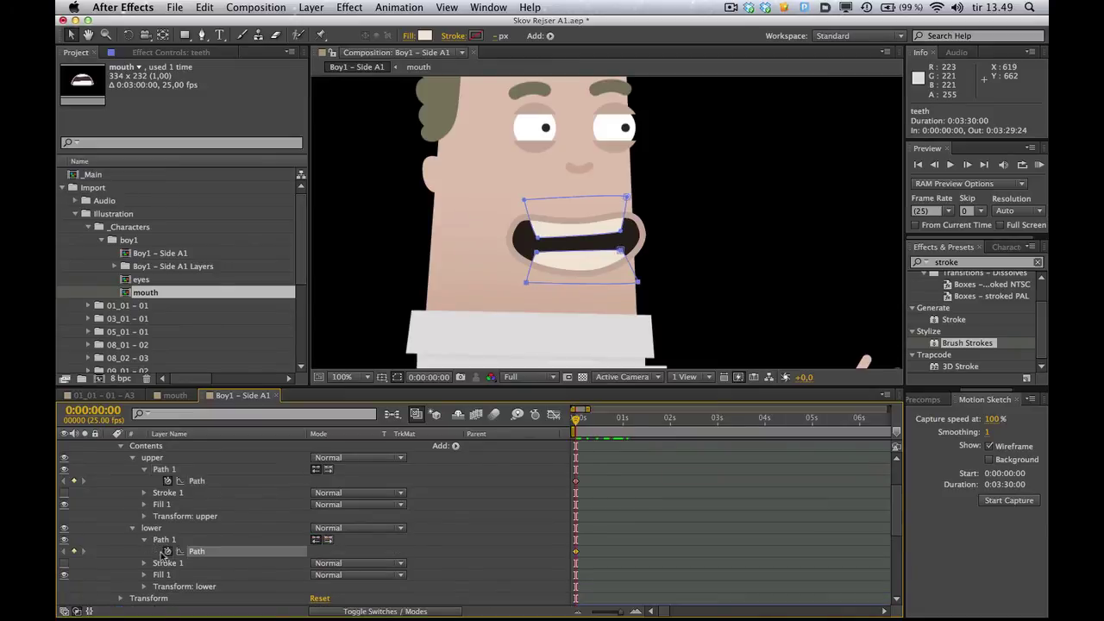
pyautogui.scroll(3, 177, 540)
pyautogui.click(202, 494)
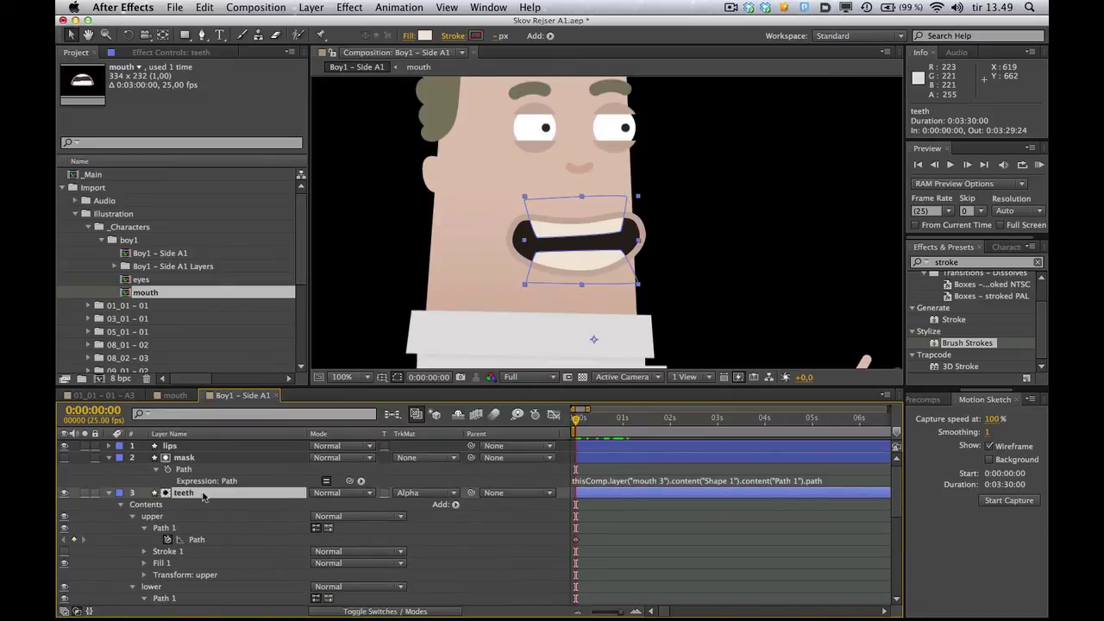
pyautogui.press('u')
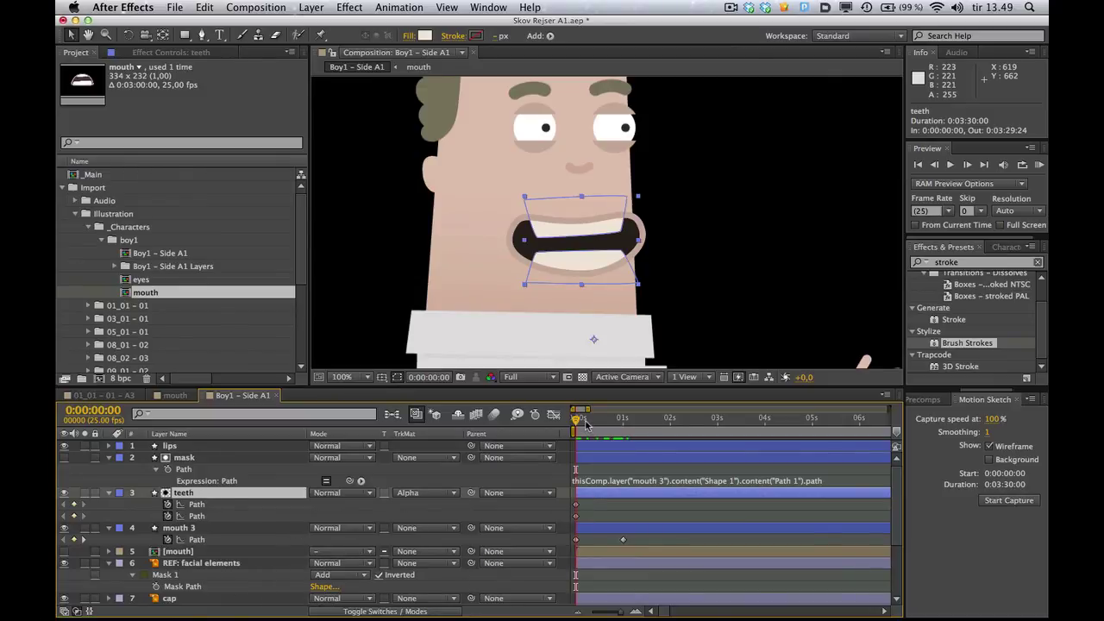
# Keyframe the upper teeth's Path at 0:00:01:00 by moving the whole shape up toward the upper lip.
pyautogui.moveTo(586, 424); pyautogui.dragTo(623, 425)
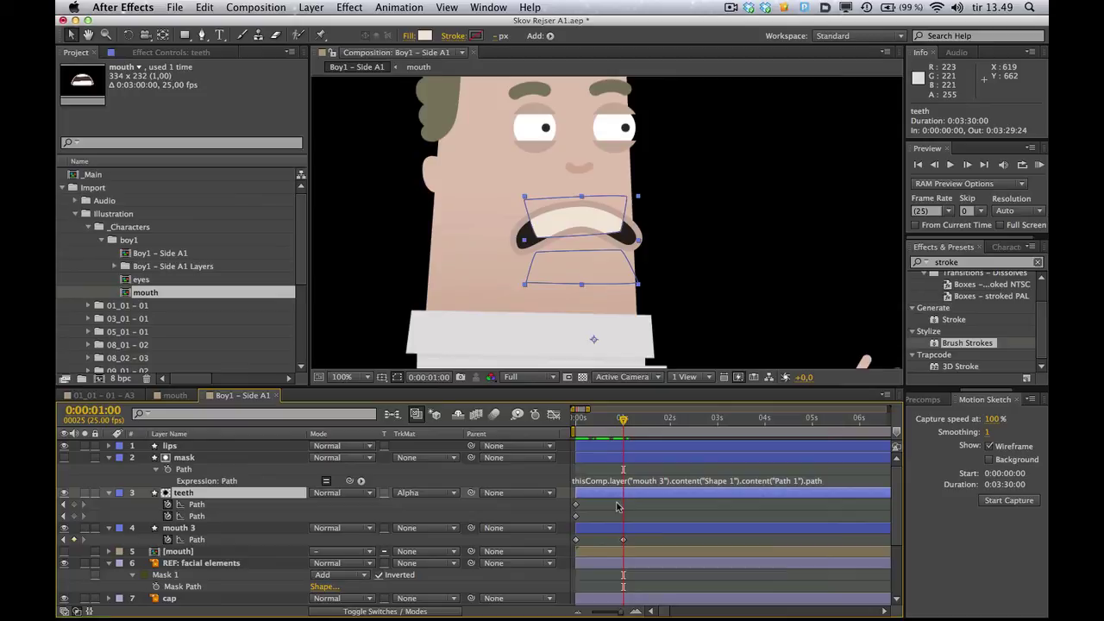
pyautogui.click(583, 509)
pyautogui.click(576, 505)
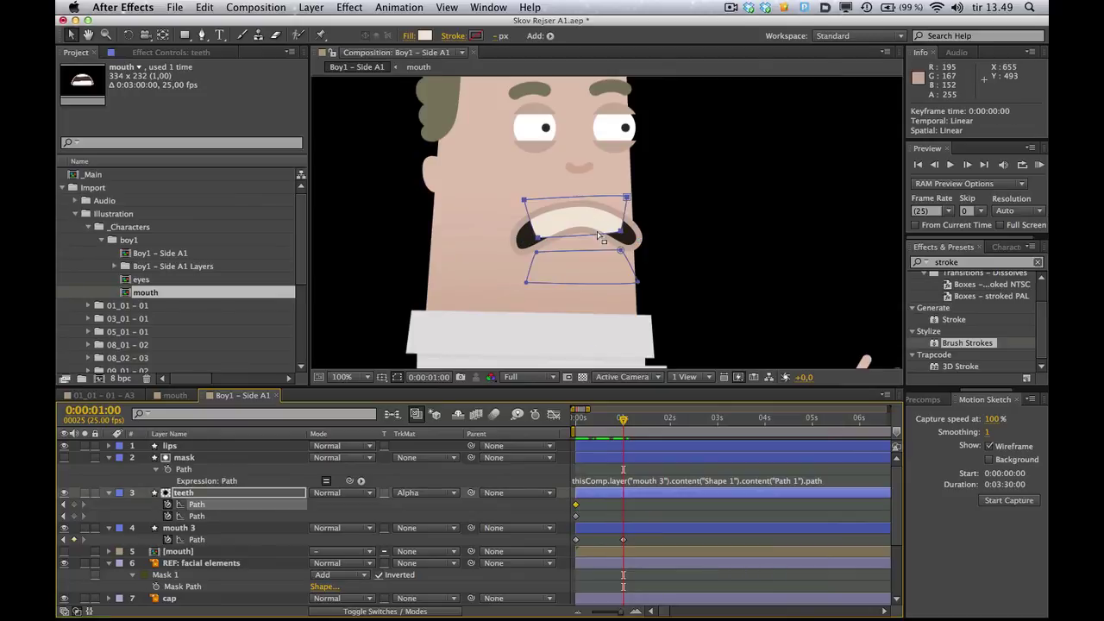
pyautogui.press('Up')
pyautogui.press('Up')
pyautogui.press('Up')
pyautogui.press('Up')
pyautogui.press('Up')
pyautogui.press('Up')
pyautogui.press('Up')
pyautogui.press('Up')
pyautogui.press('Up')
pyautogui.press('Up')
pyautogui.press('Up')
pyautogui.press('Up')
pyautogui.press('Up')
pyautogui.press('Up')
pyautogui.press('Up')
pyautogui.press('Up')
pyautogui.press('Up')
pyautogui.press('Up')
pyautogui.press('Up')
pyautogui.press('Up')
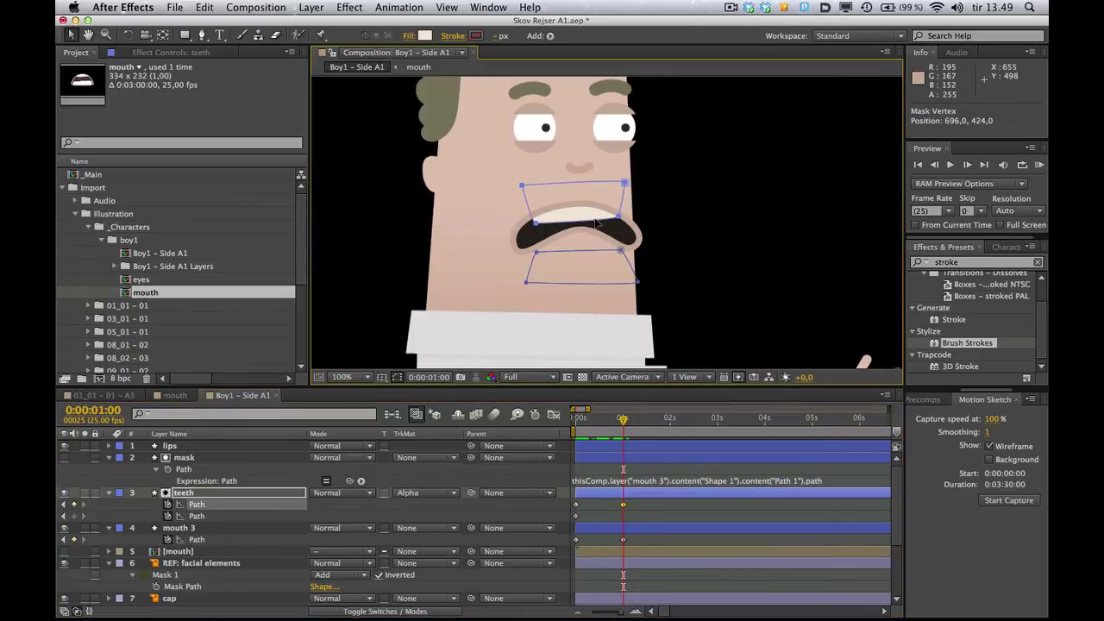
# Keyframe the lower teeth's Path at 0:00:01:00 by moving it up into the mouth opening, and scrub to 0:00:01:05.
pyautogui.click(576, 516)
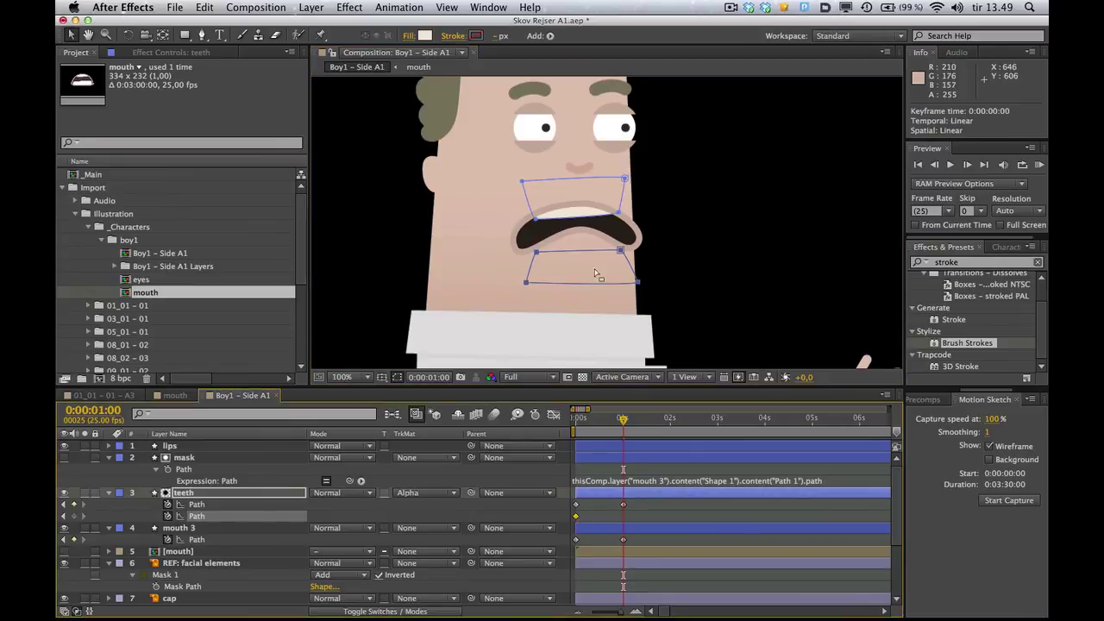
pyautogui.moveTo(608, 252); pyautogui.dragTo(606, 231)
pyautogui.click(648, 499)
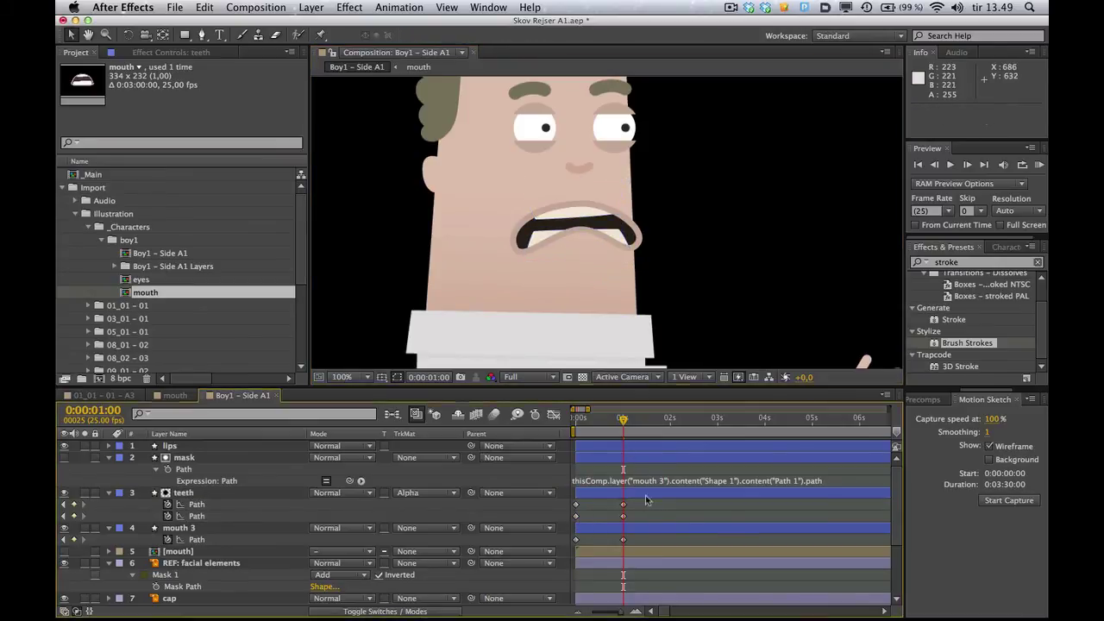
pyautogui.moveTo(622, 421)
pyautogui.mouseDown()
pyautogui.moveTo(581, 424)
pyautogui.moveTo(632, 429)
pyautogui.mouseUp()
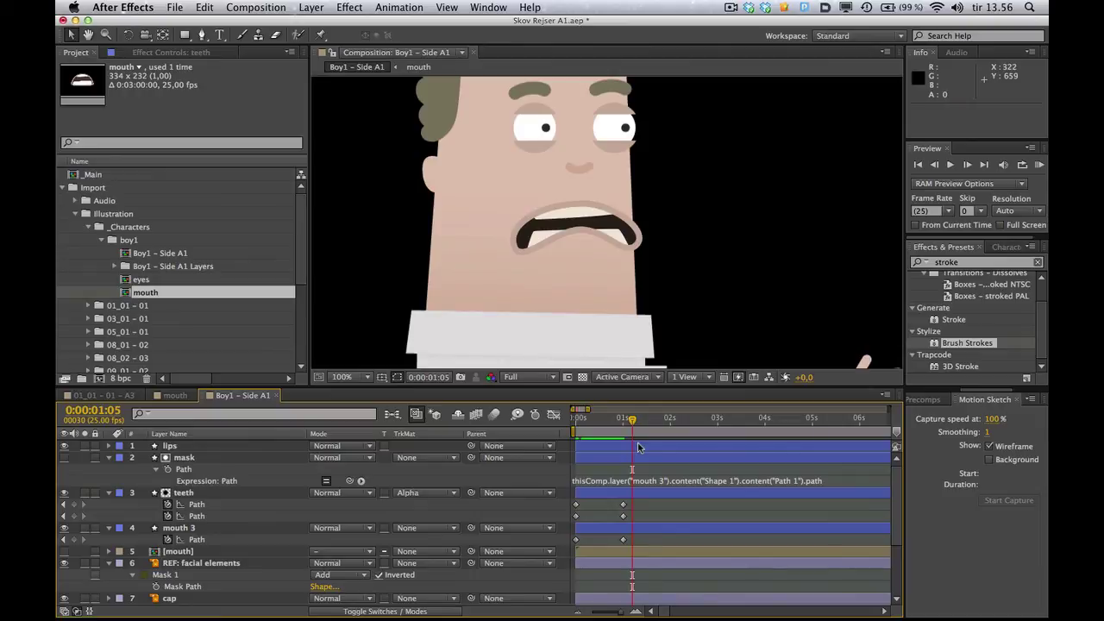